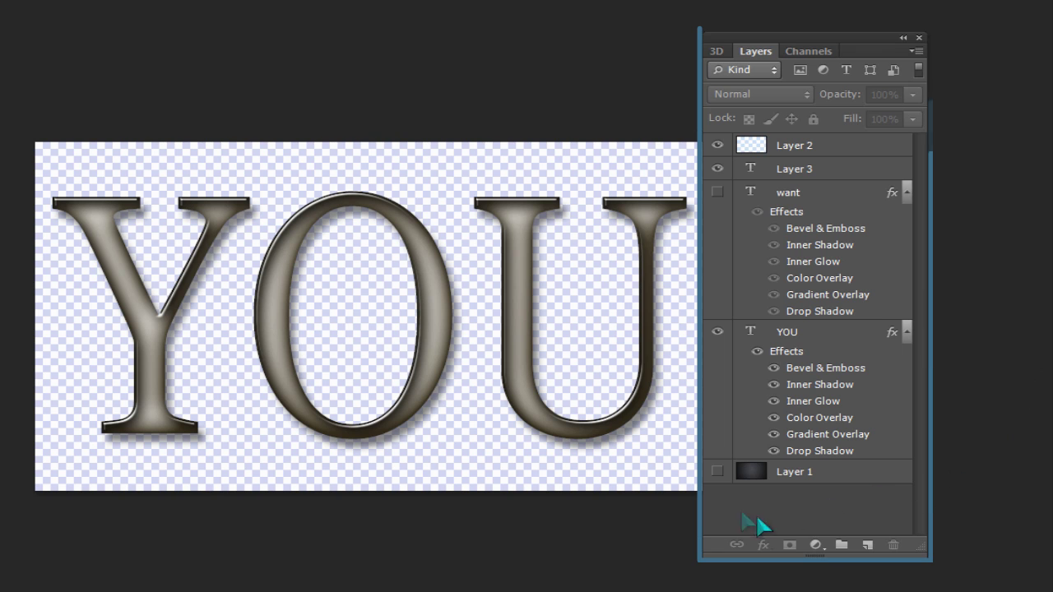
Step: Swap the visible text layer from YOU to want, viewing each with the dark Layer 1 background shown and hidden
click(717, 471)
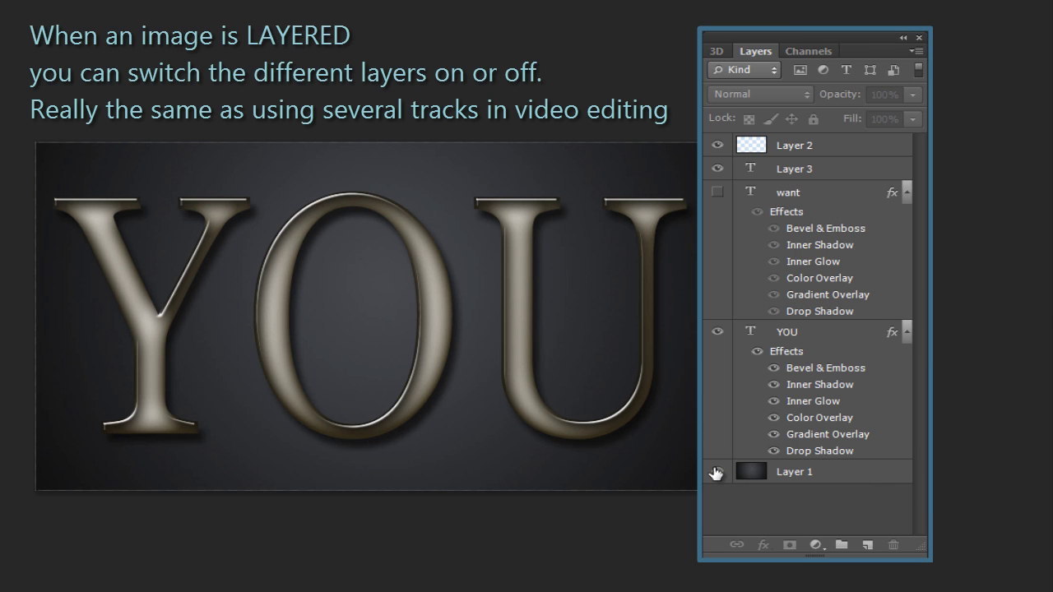
click(716, 473)
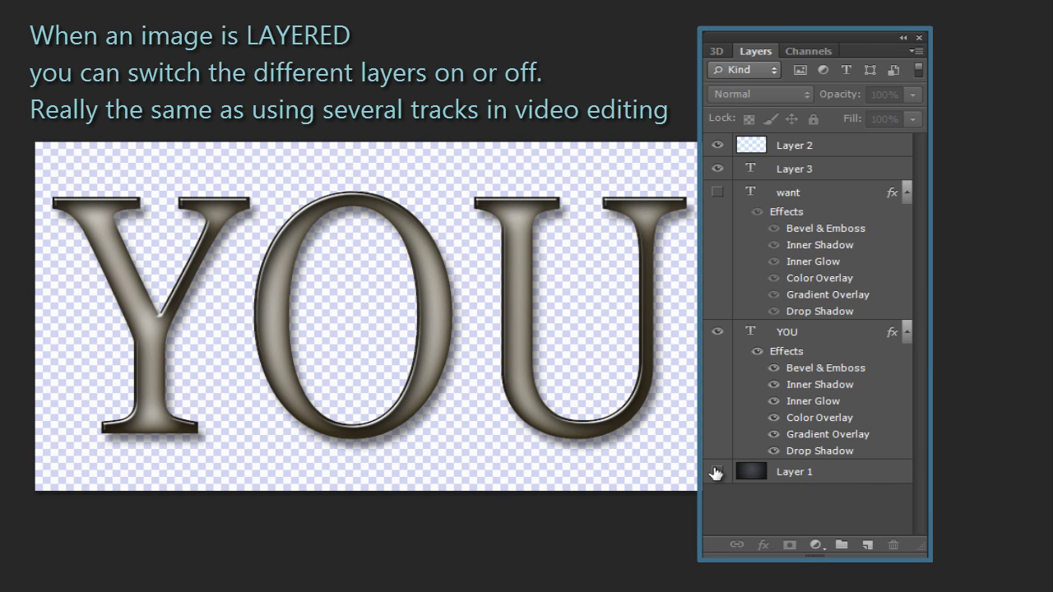
click(718, 332)
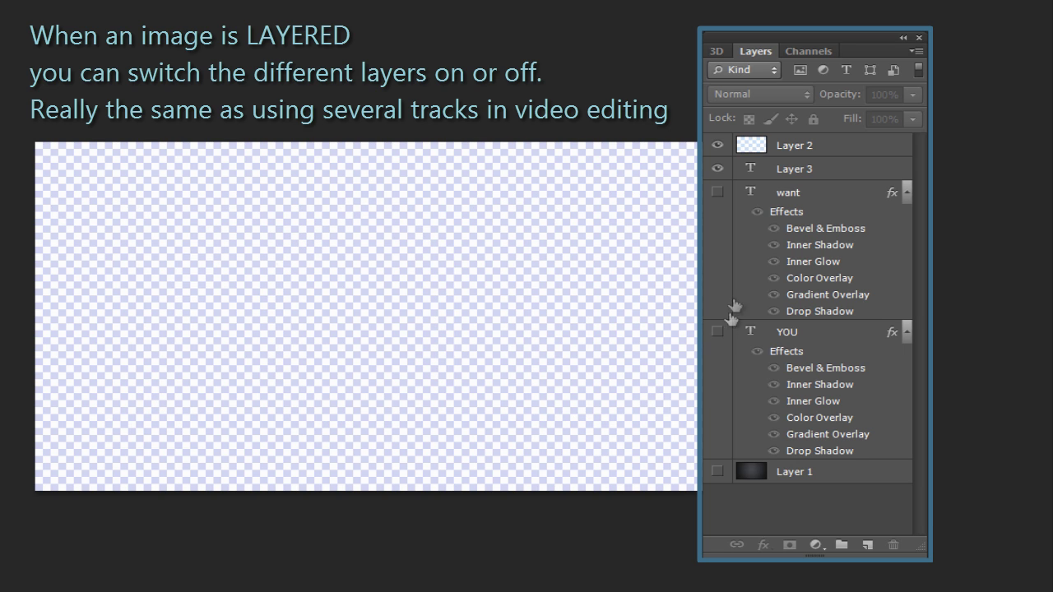
click(719, 193)
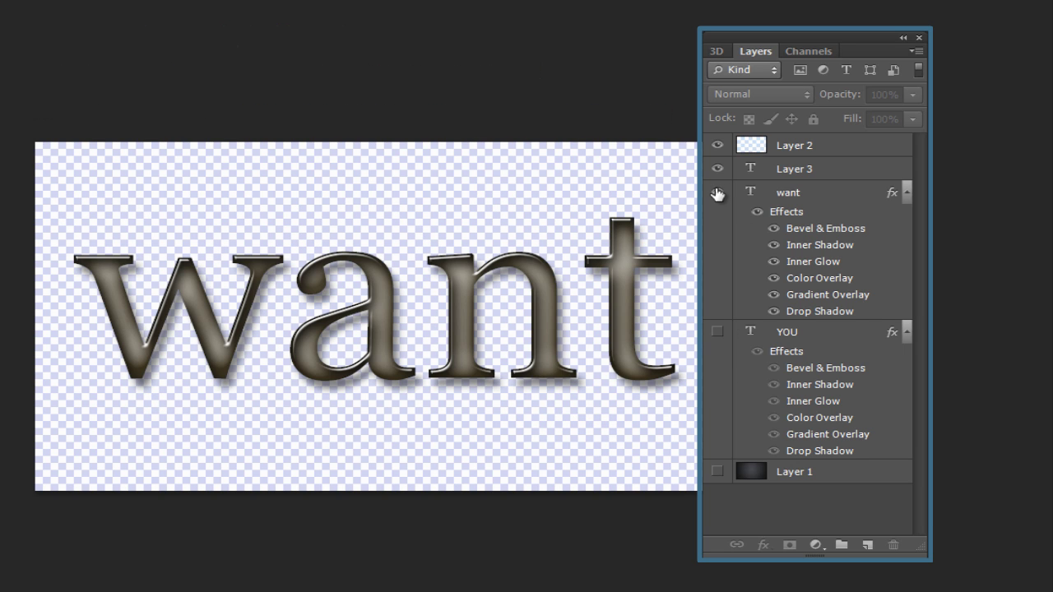
click(717, 473)
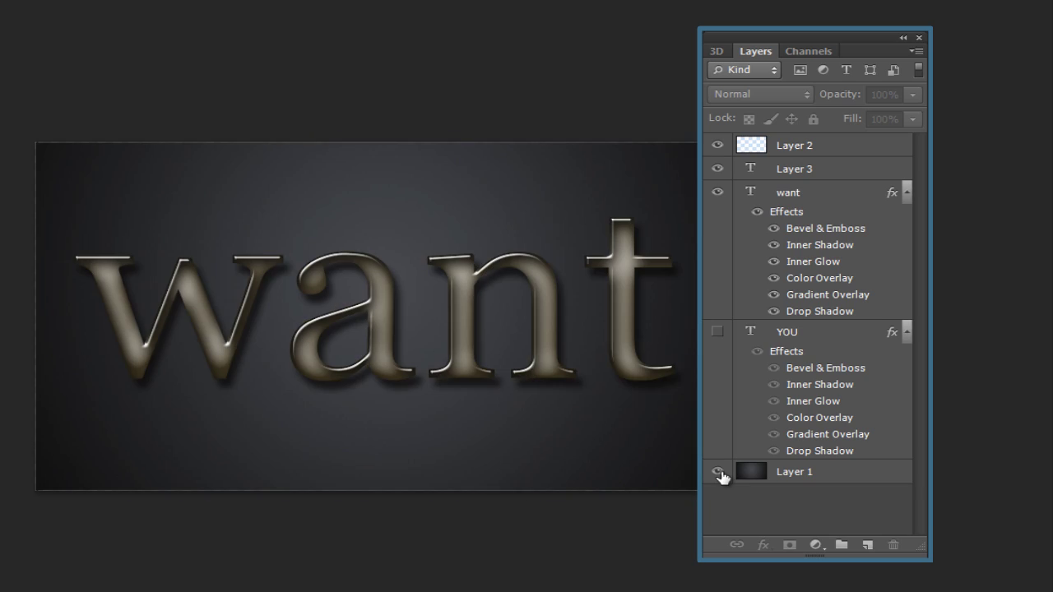
click(717, 473)
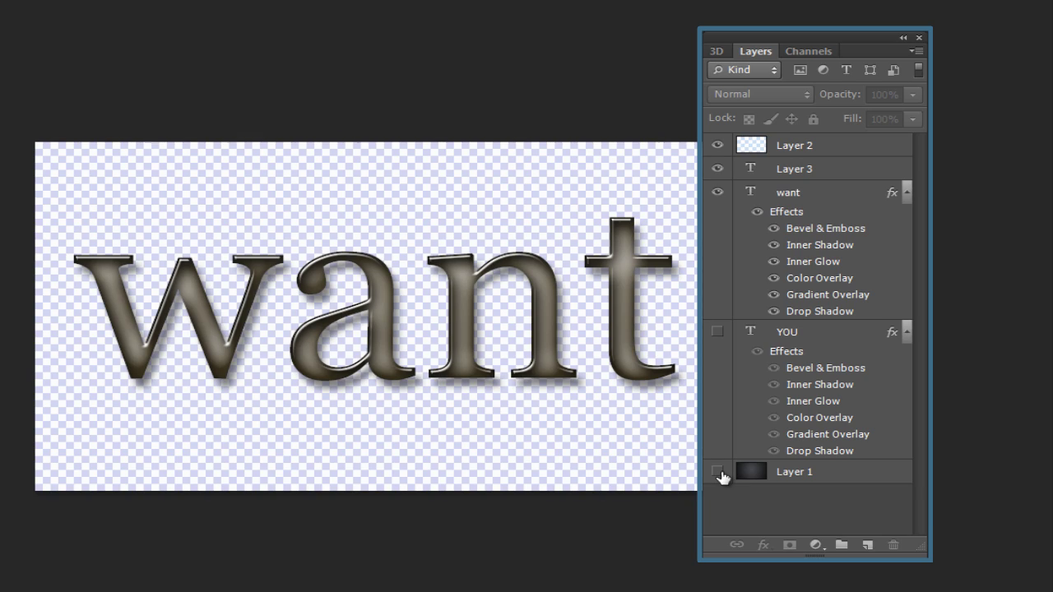
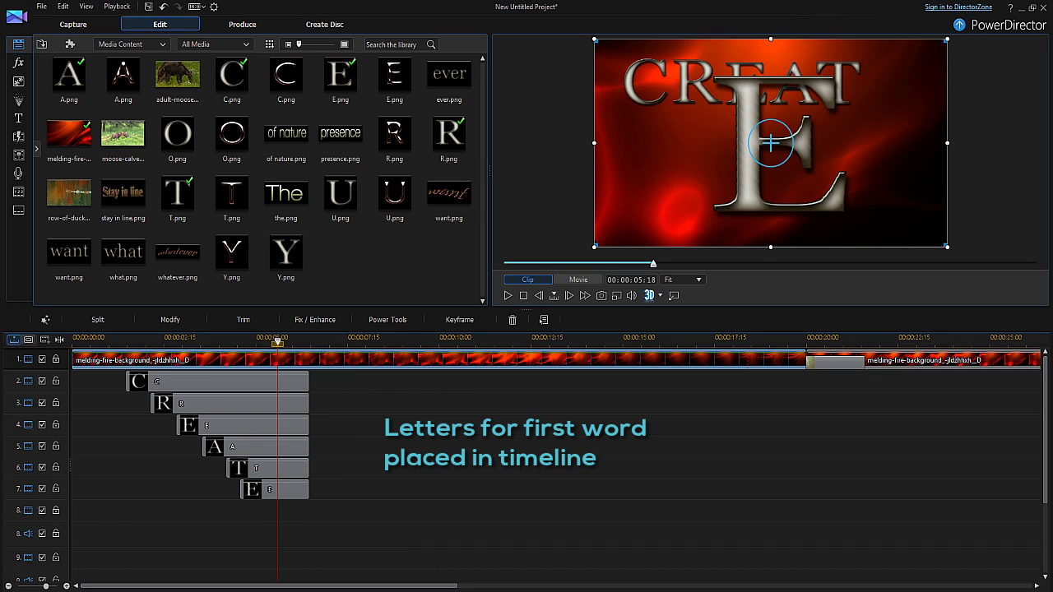
Step: Scale the track 7 letter E to 0.154 by 0.280, place it at X 0.823, Y 0.224 to complete CREATE, and save
click(298, 492)
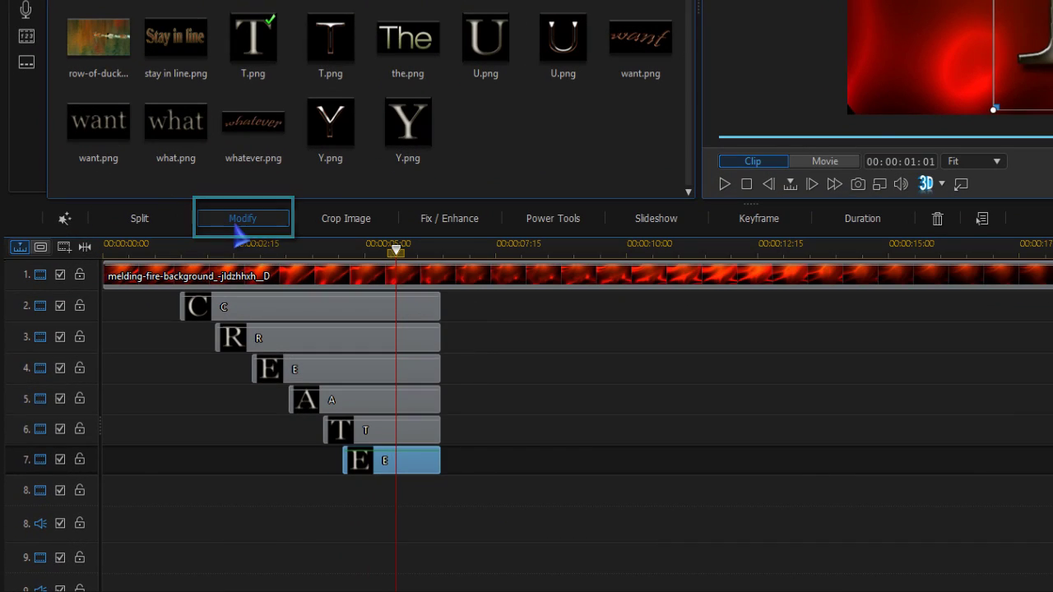
click(237, 222)
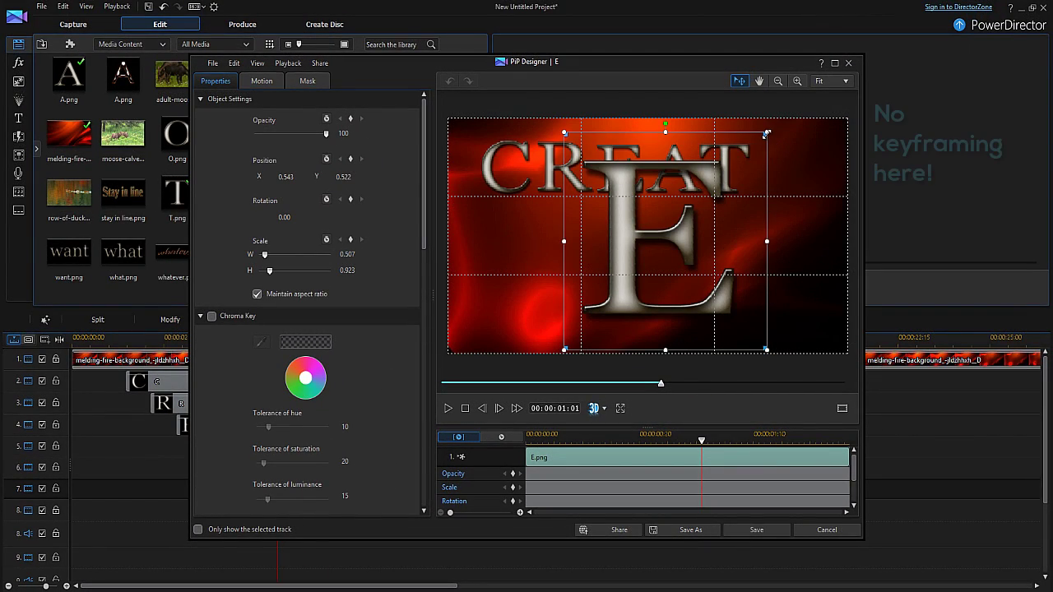
drag(762, 136, 781, 177)
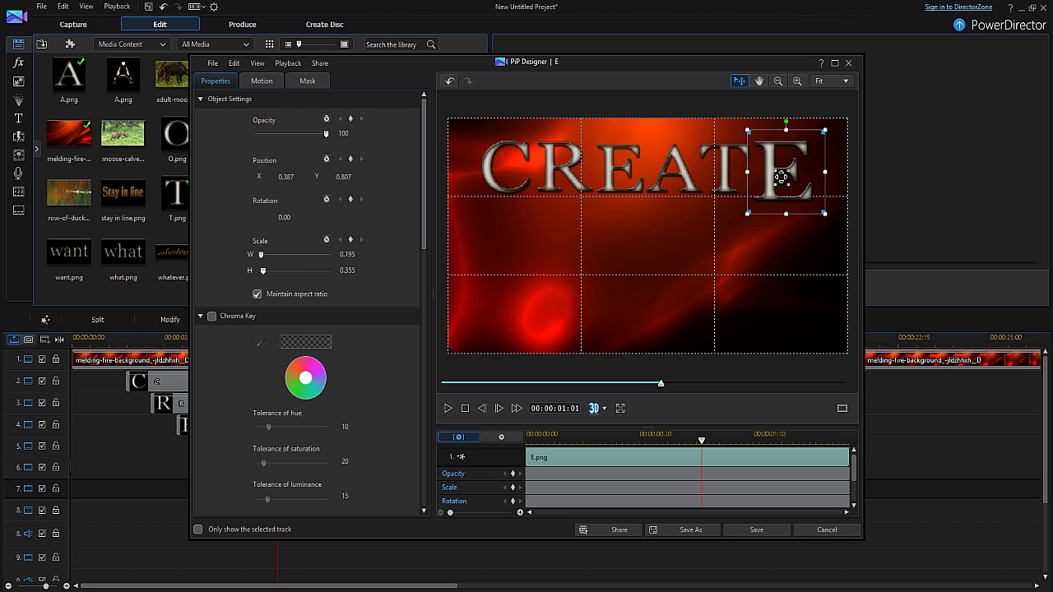
drag(824, 213, 818, 206)
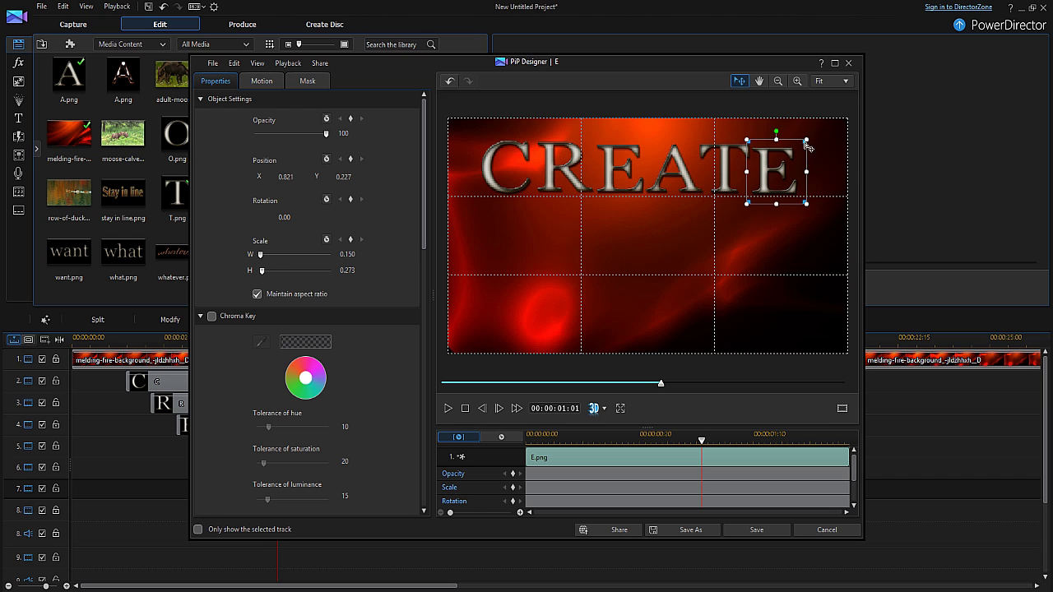
drag(807, 140, 809, 137)
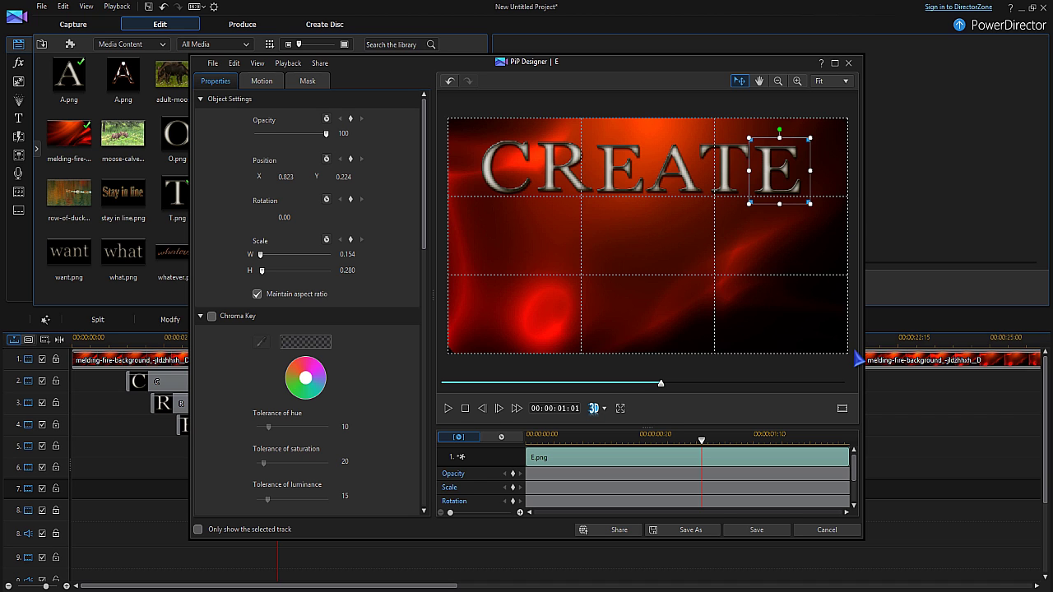
click(756, 530)
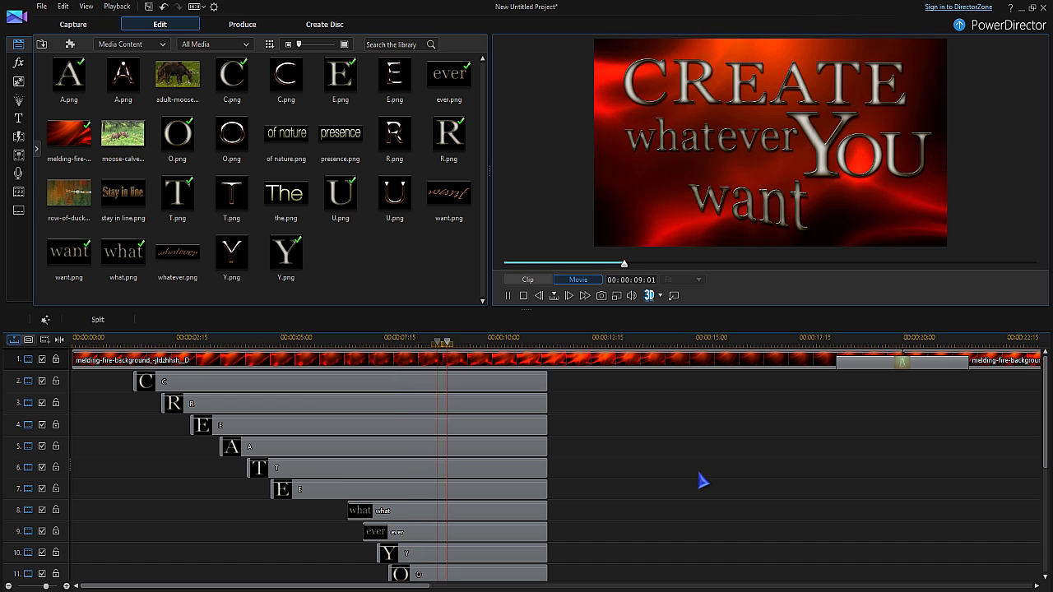
Step: Stop the title preview and open the want clip on track 13 for modification
key(ctrl+slash)
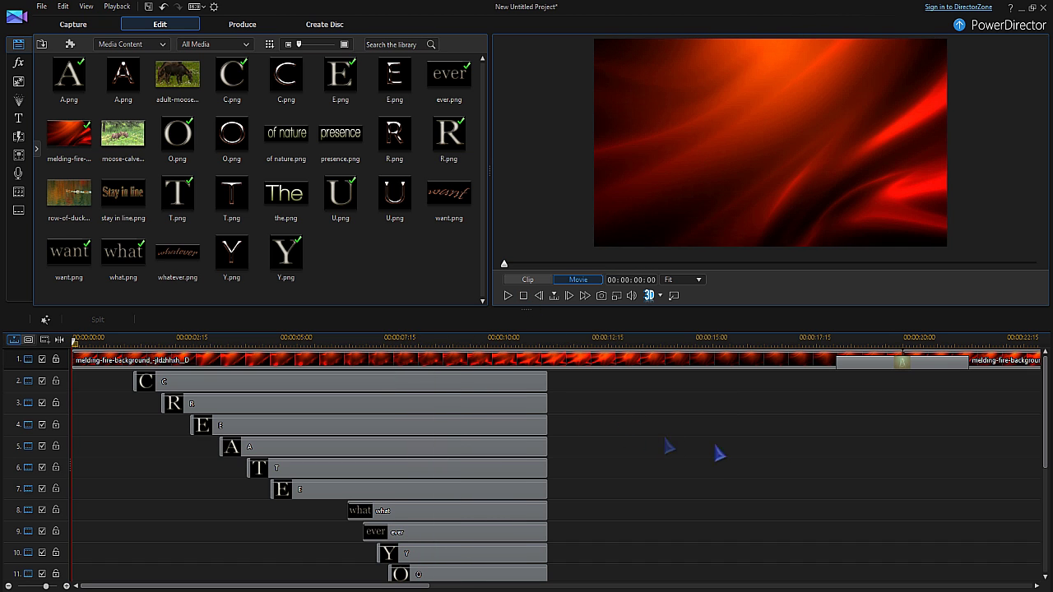
drag(1048, 467, 1043, 511)
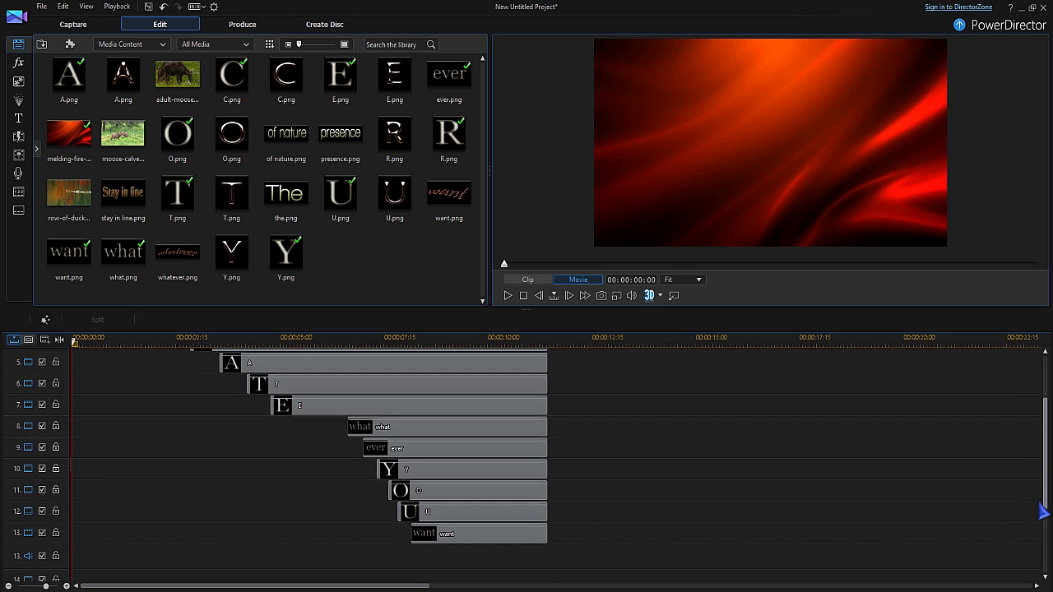
click(501, 539)
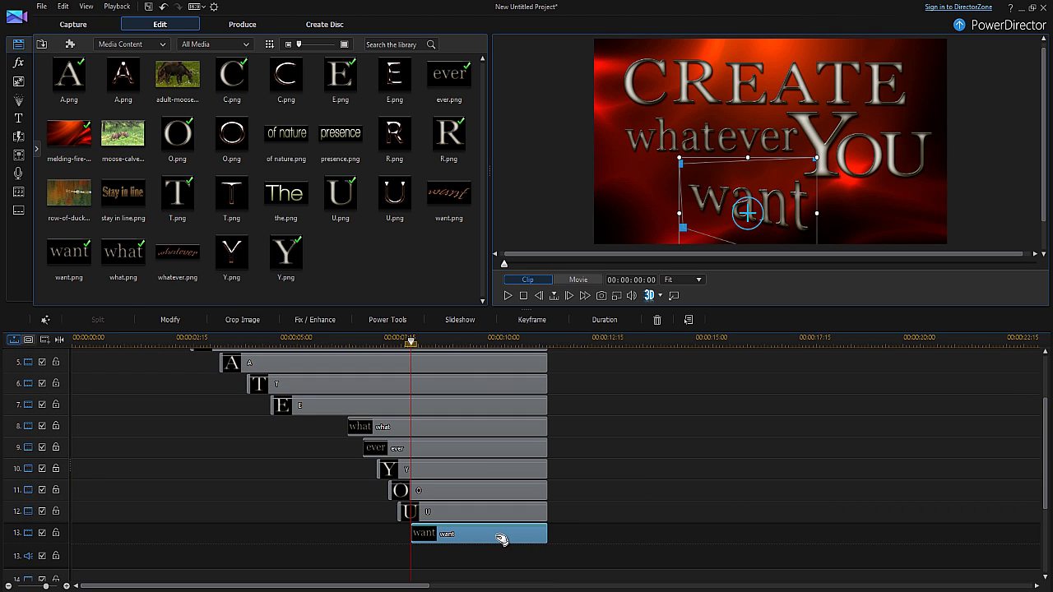
click(171, 321)
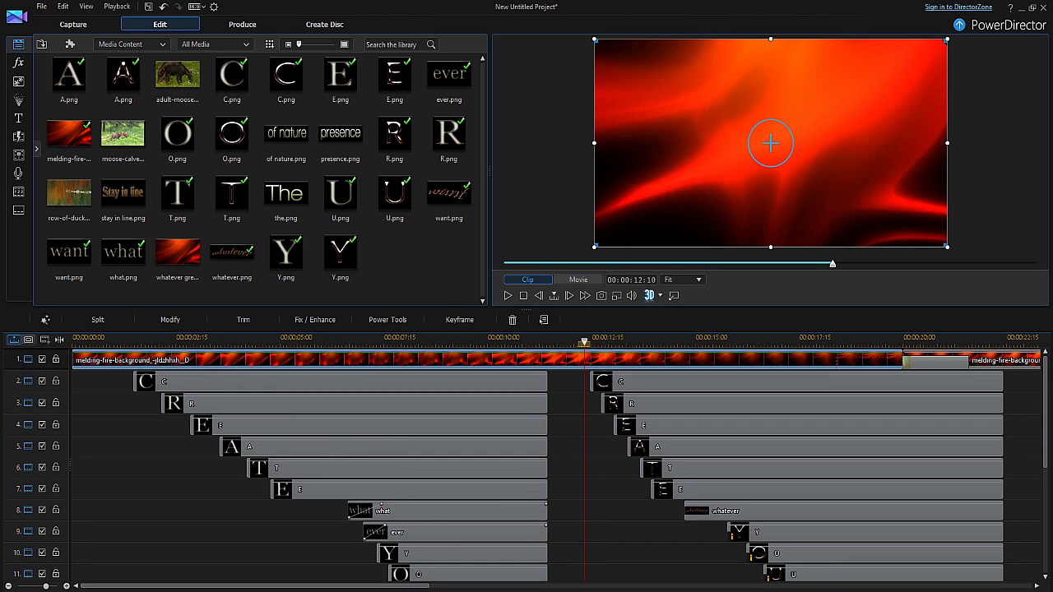
Step: Preview the second CREATE whatever YOU want title sequence from 00:00:12:10
mouse_move(1047, 467)
mouse_down()
mouse_move(1048, 504)
mouse_move(1048, 459)
mouse_up()
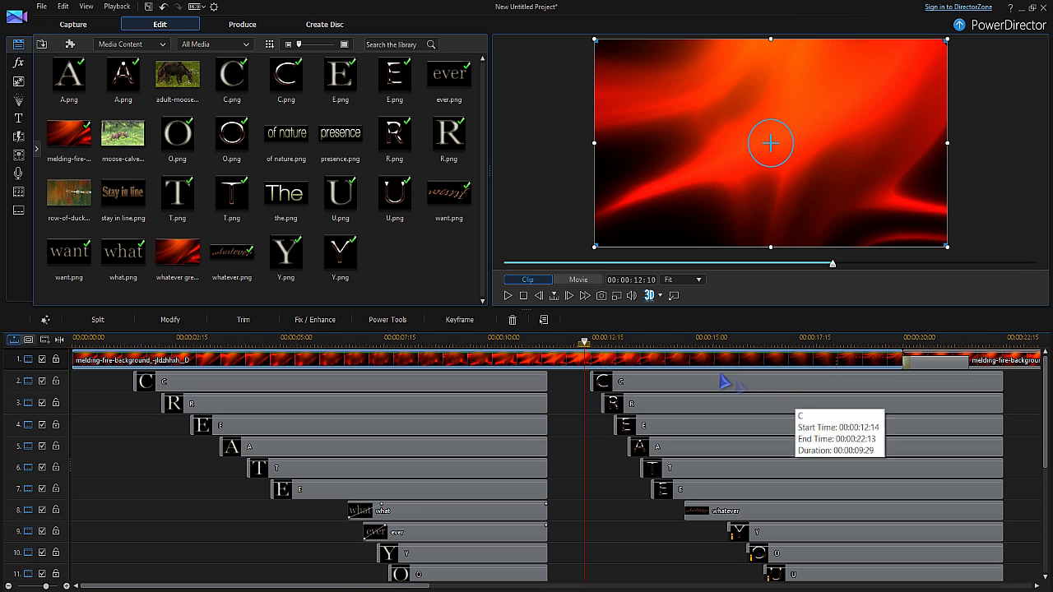
click(508, 295)
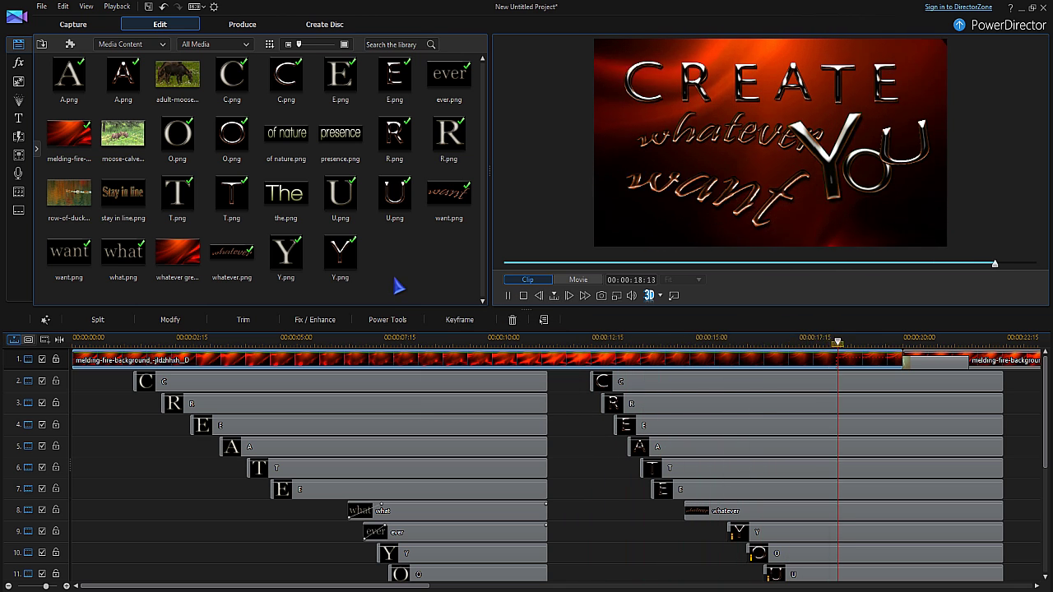
click(523, 295)
Step: Open the second sequence's Y clip on track 9 in the PiP Designer and play its keyframe animation
double_click(822, 532)
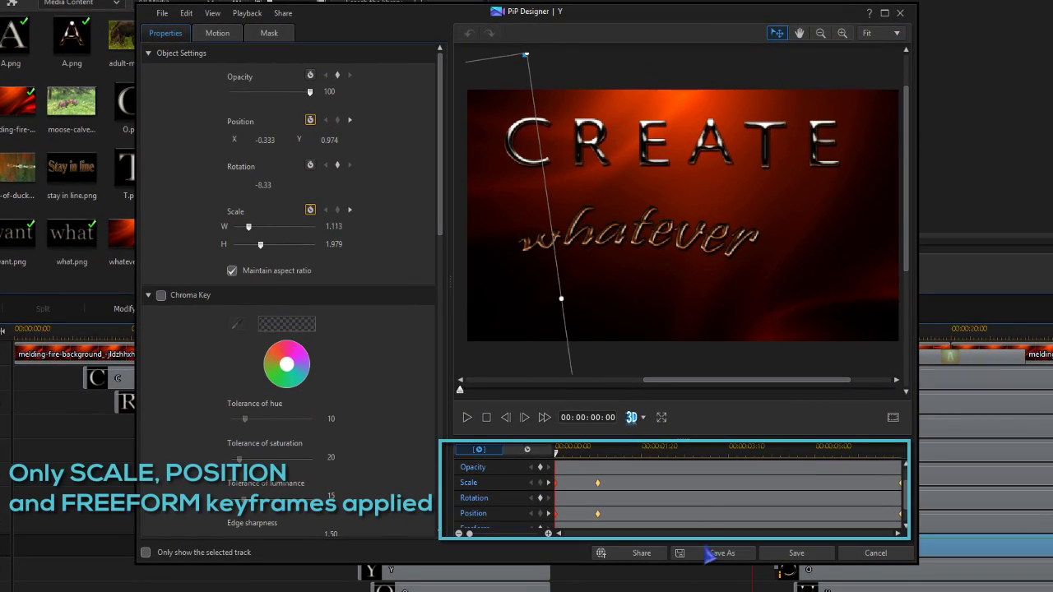
click(466, 418)
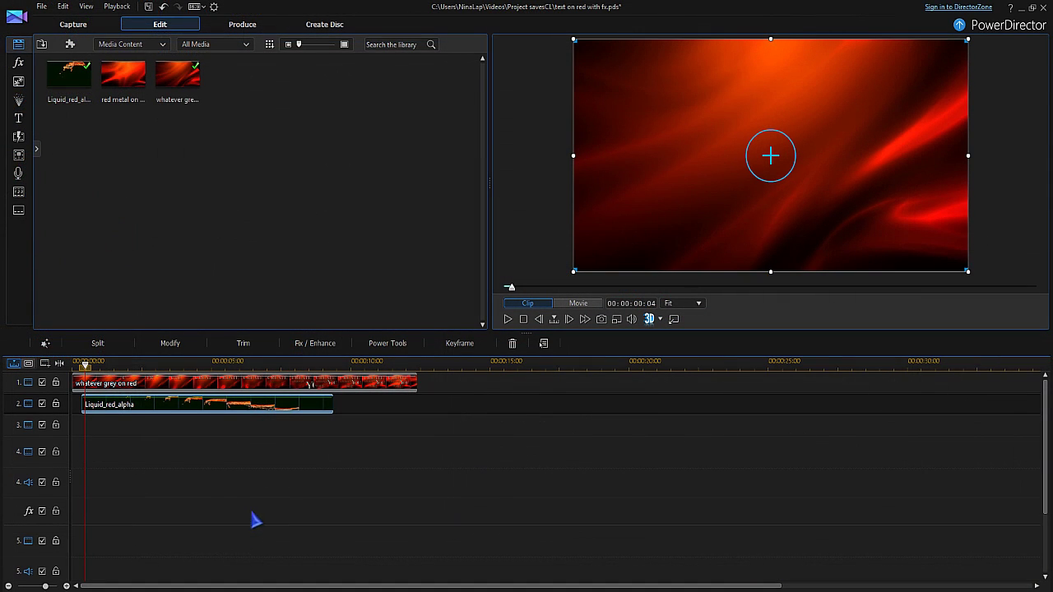
Step: Scrub through the timeline with the Liquid_red_alpha overlay and open the Produce workspace
click(111, 364)
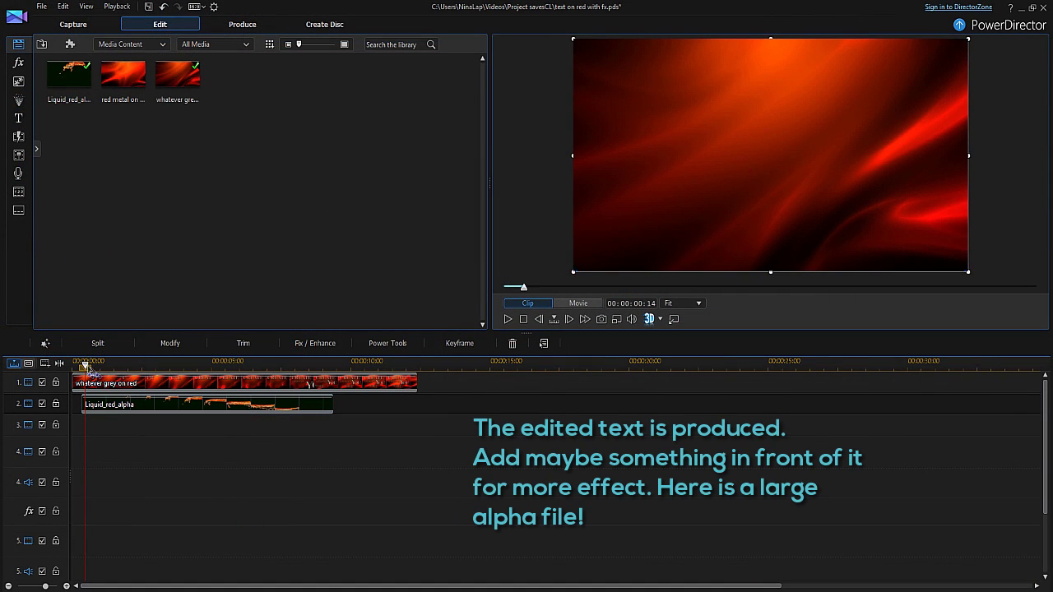
drag(119, 375, 313, 430)
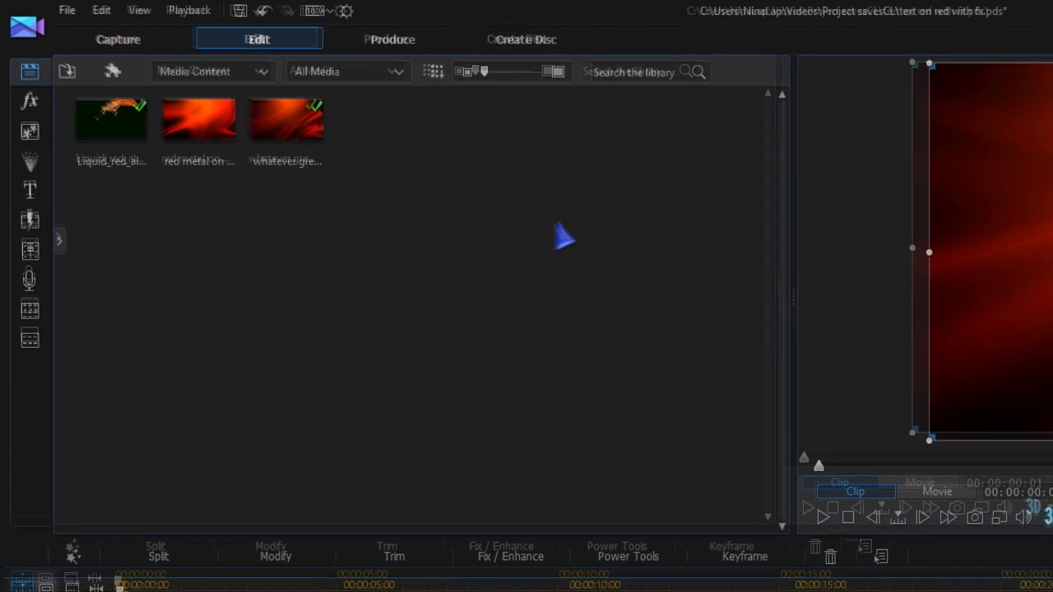
click(249, 26)
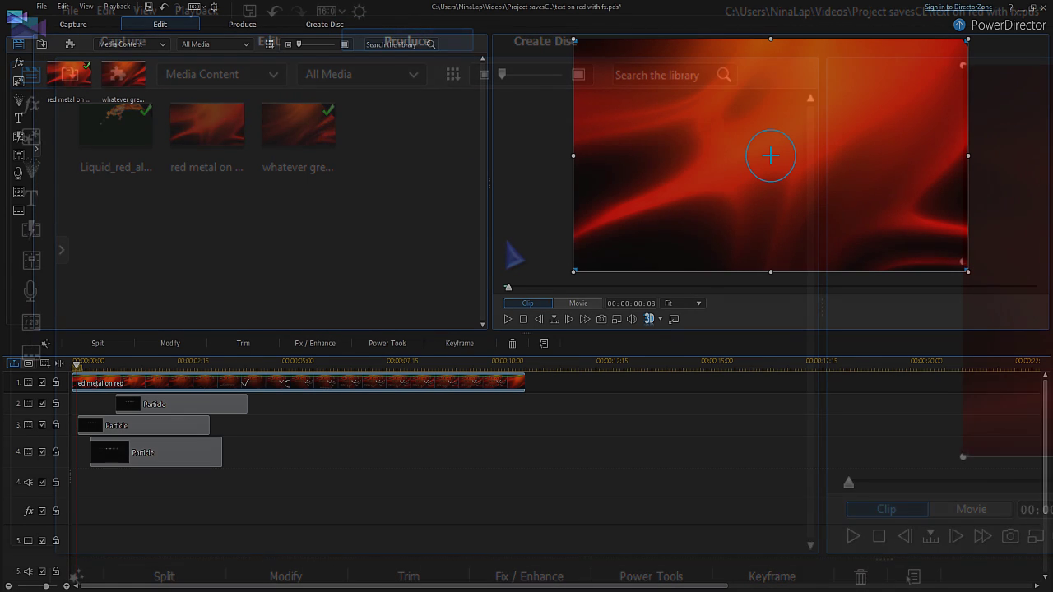
Step: Play the red metal on red clip with its three Particle overlays
click(509, 323)
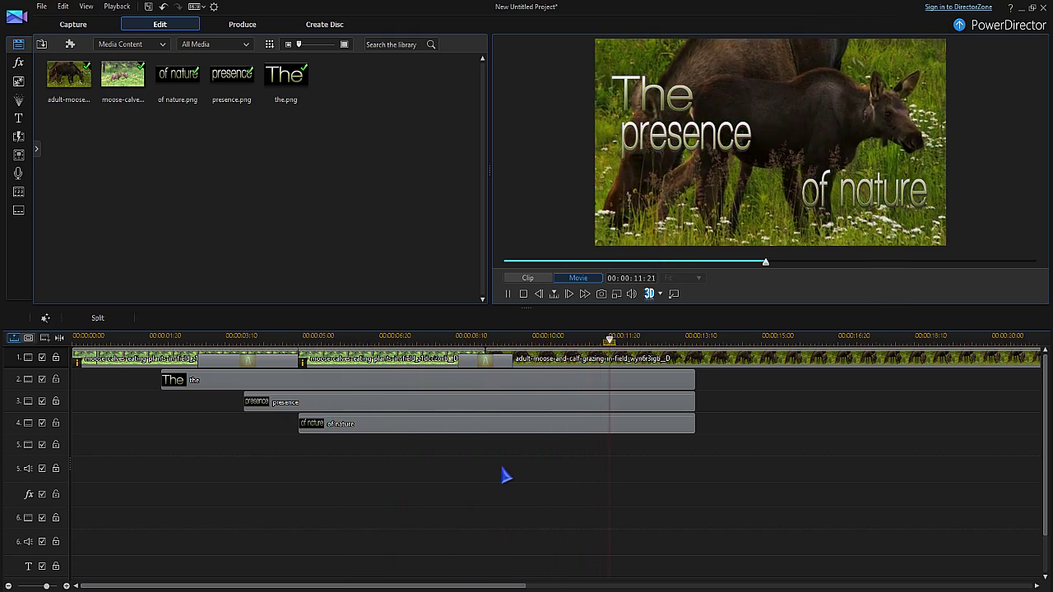
Step: Stop the moose title preview, open the track 2 clip "the" in the PiP Designer, and examine its scale and position keyframes
click(523, 294)
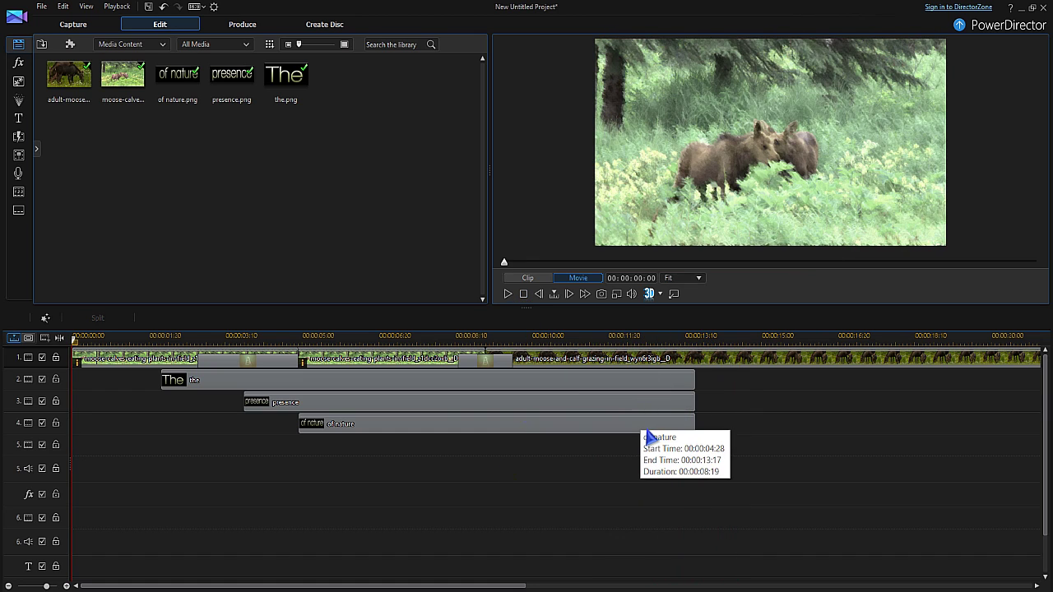
click(355, 387)
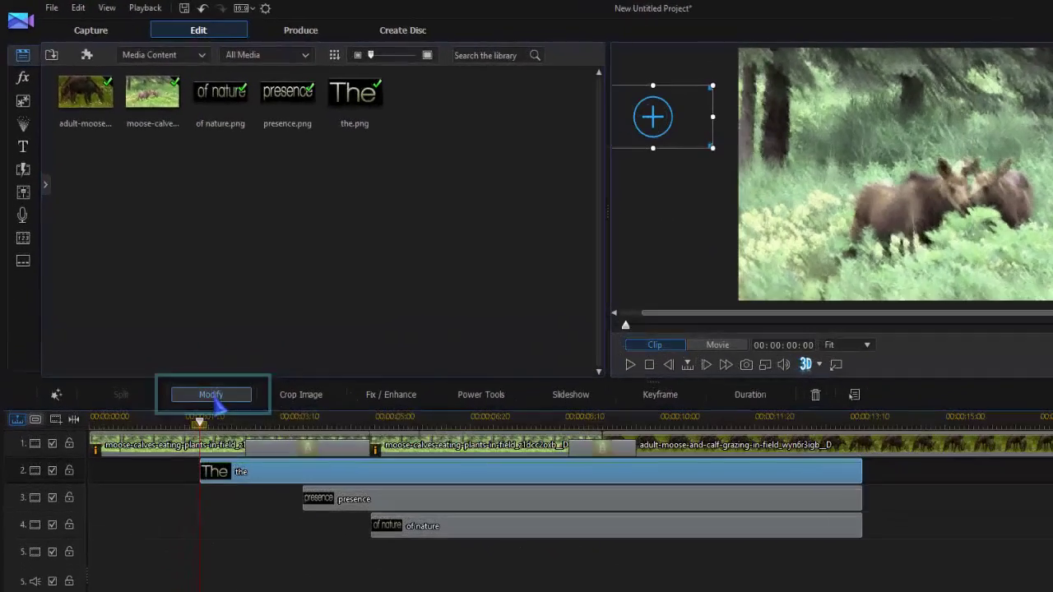
click(213, 394)
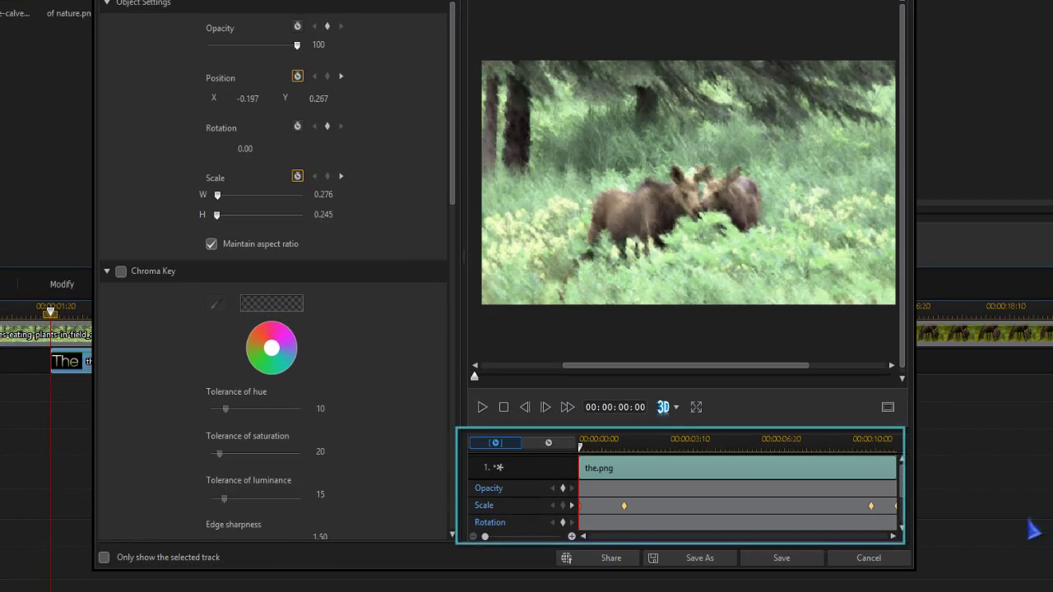
scroll(907, 502, down, 4)
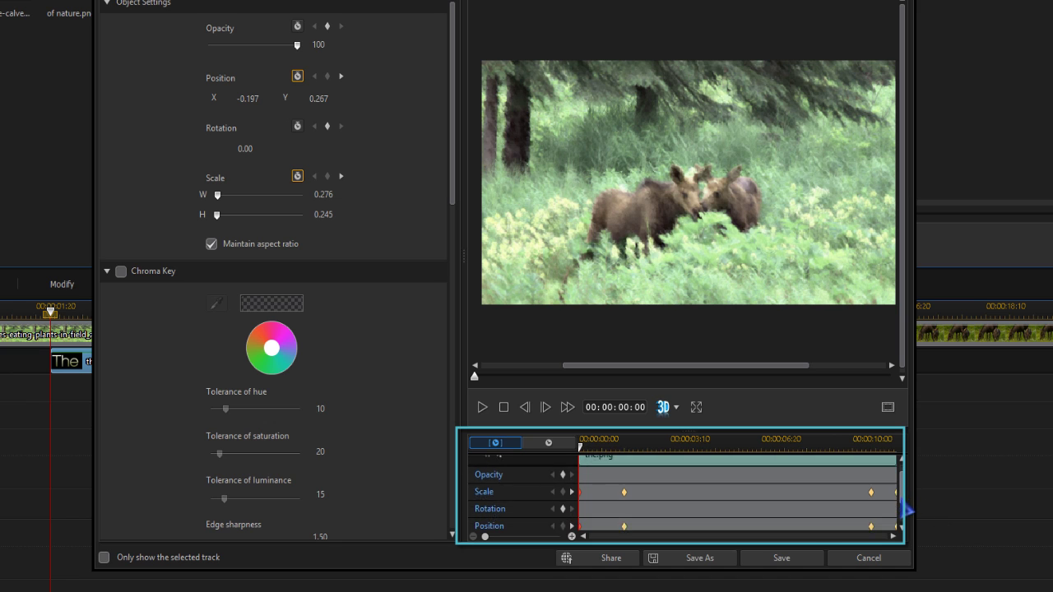
scroll(907, 518, up, 4)
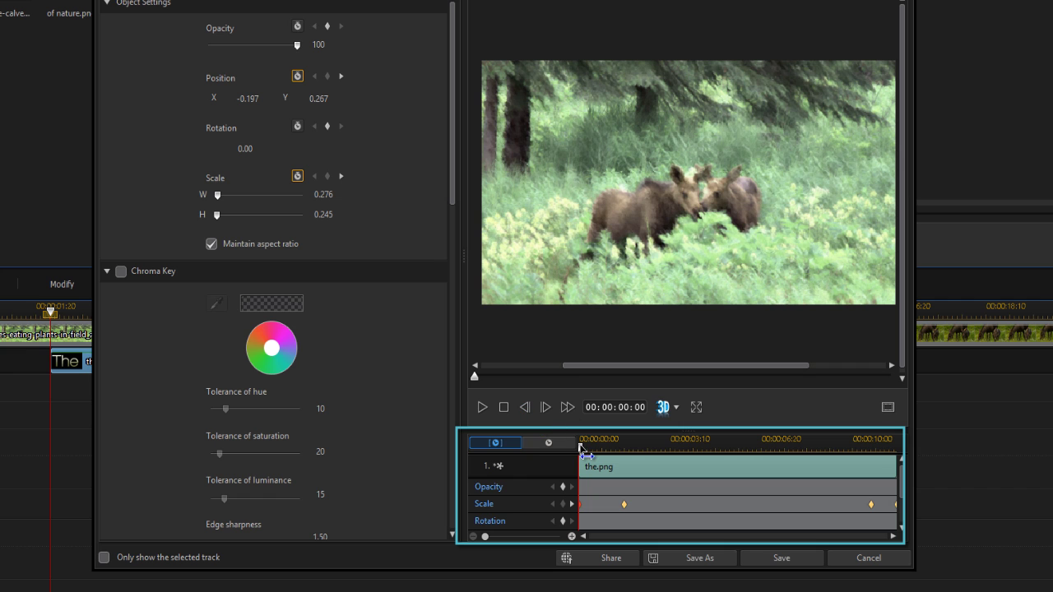
drag(590, 451, 632, 455)
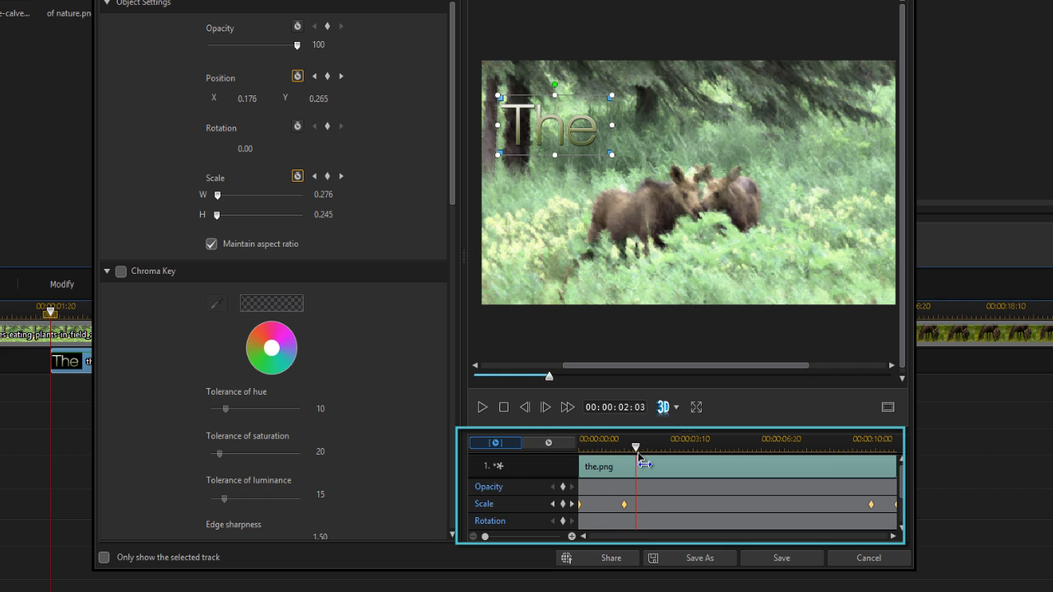
drag(851, 489, 895, 492)
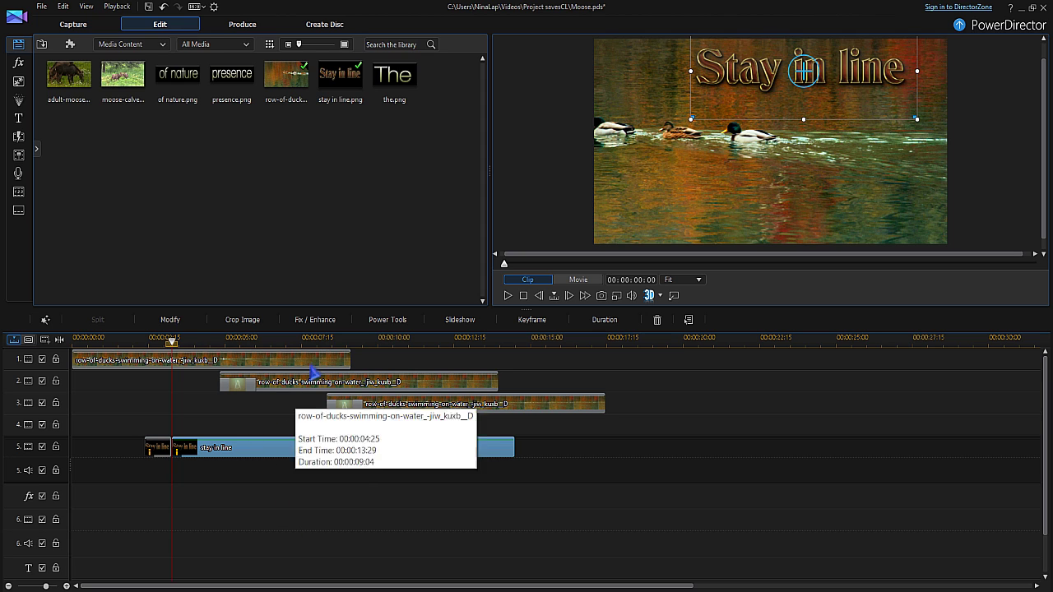
Step: Open the stay in line clip's Fix / Enhance keyframe settings and examine the Color Adjustment keyframes
click(318, 325)
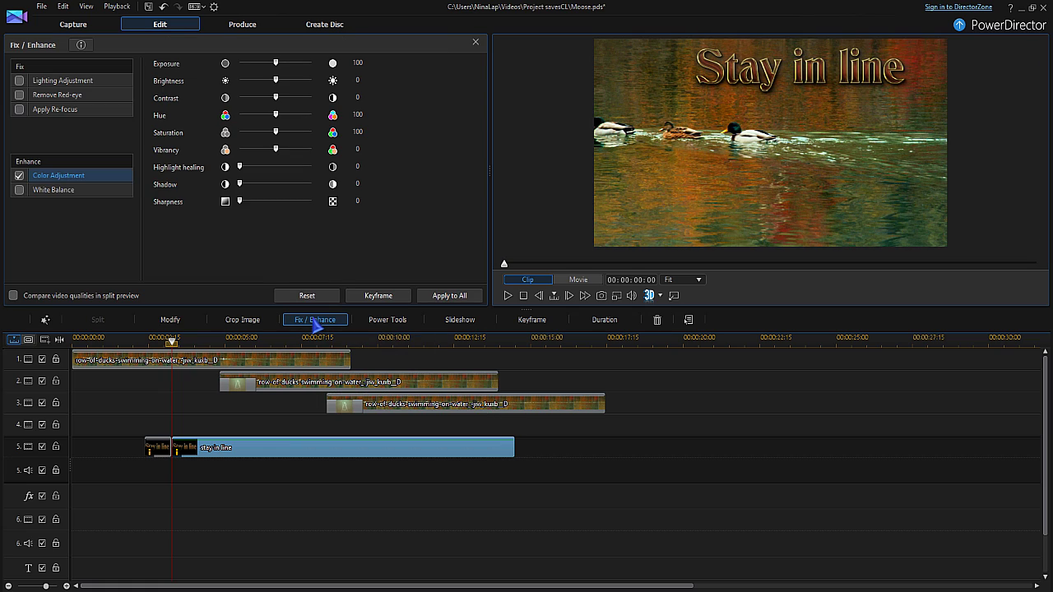
click(402, 299)
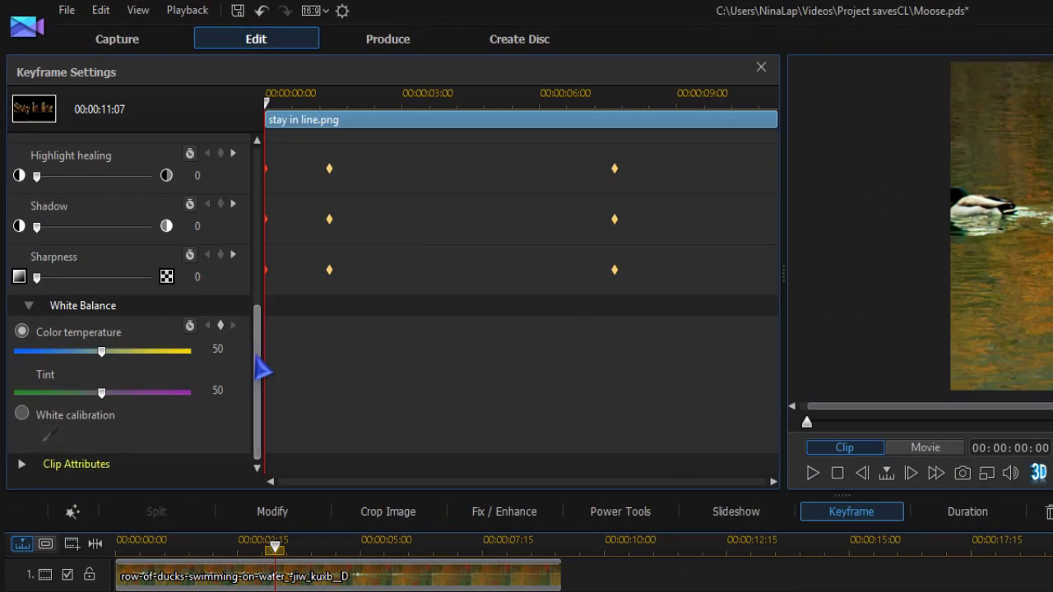
mouse_move(258, 368)
mouse_down()
mouse_move(271, 294)
mouse_move(263, 221)
mouse_up()
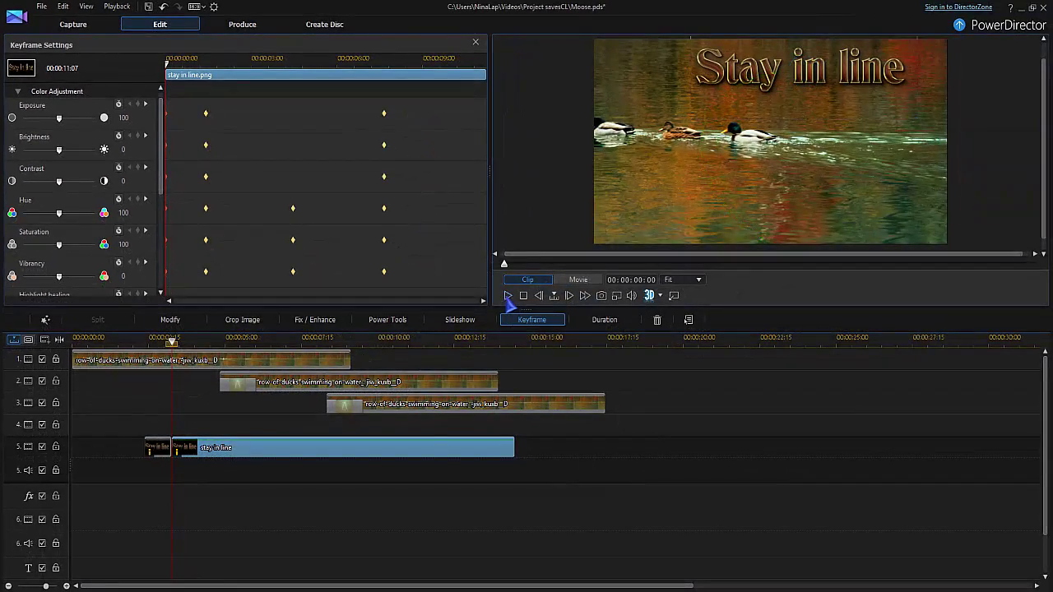
Step: Preview the stay in line clip and examine its scale and position keyframes over the clip's length in the PiP Designer
click(507, 295)
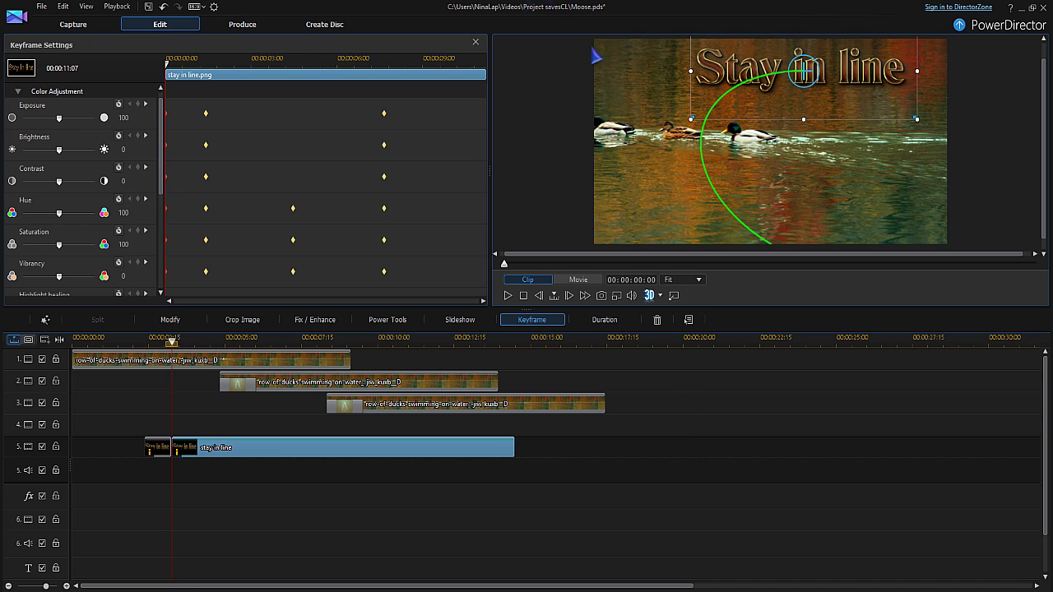
click(475, 45)
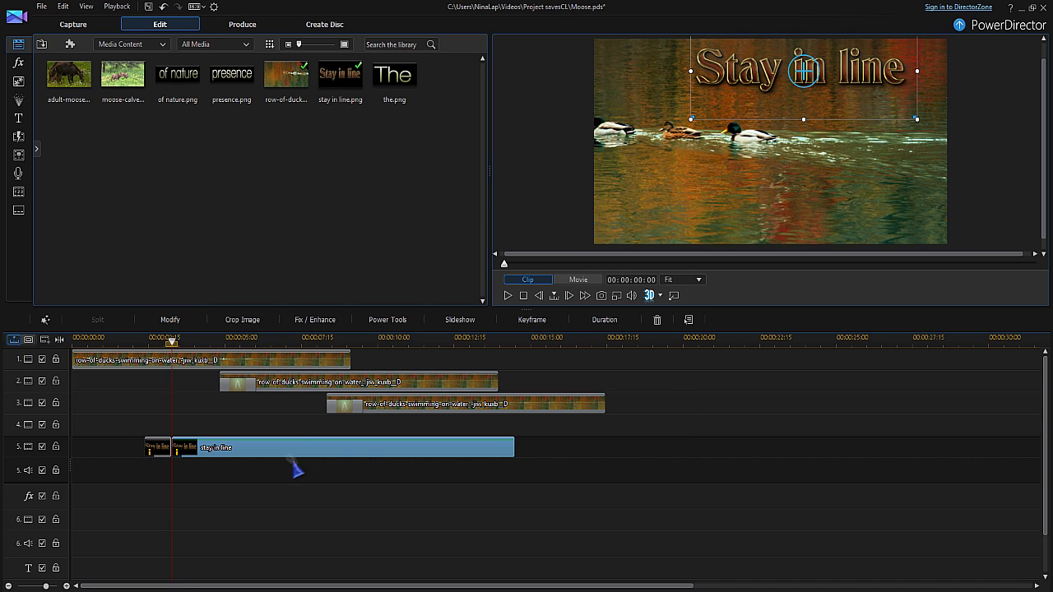
click(172, 320)
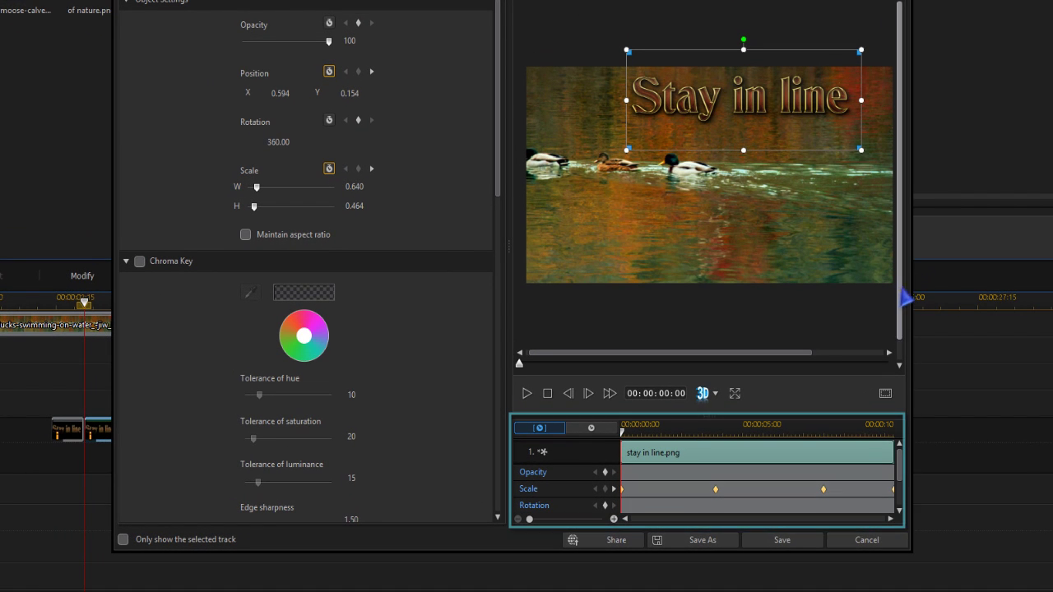
drag(902, 470, 909, 487)
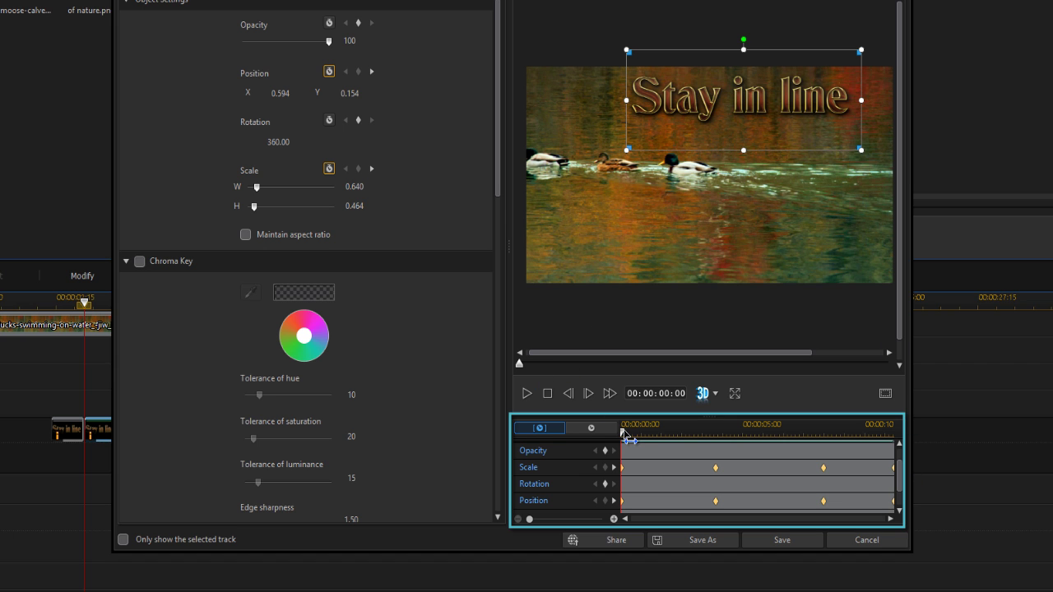
drag(625, 438, 902, 480)
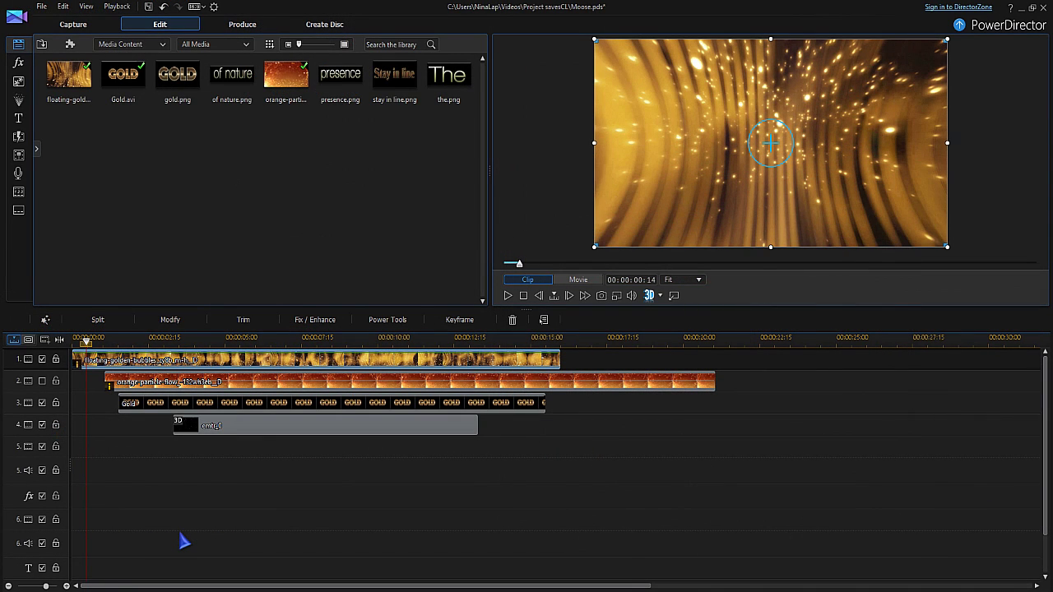
Step: Play the gold title project in Movie mode and enable track 2 with the orange particle flow backdrop
click(577, 282)
click(508, 296)
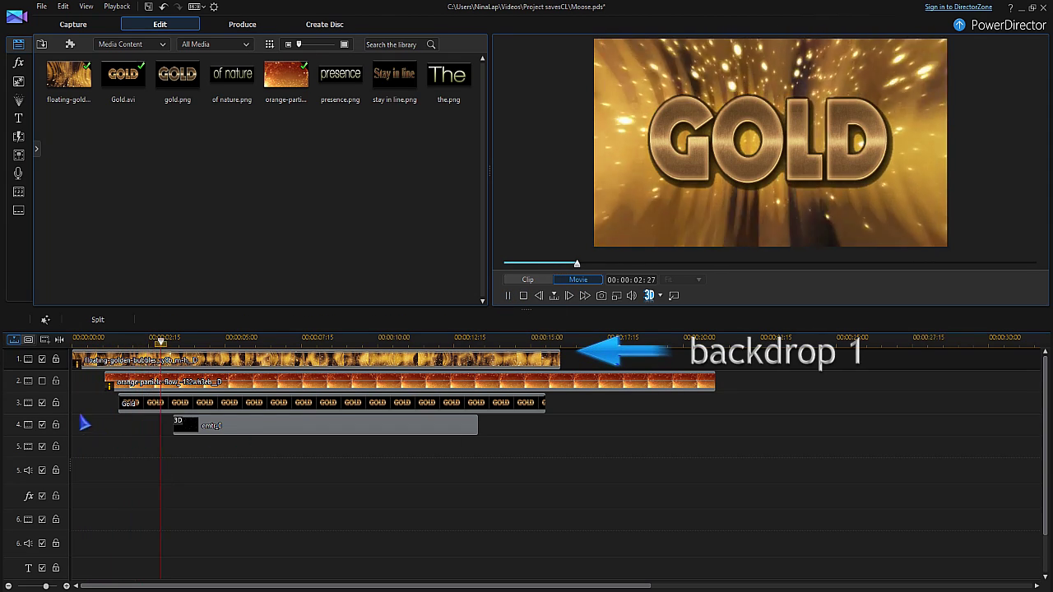
click(42, 381)
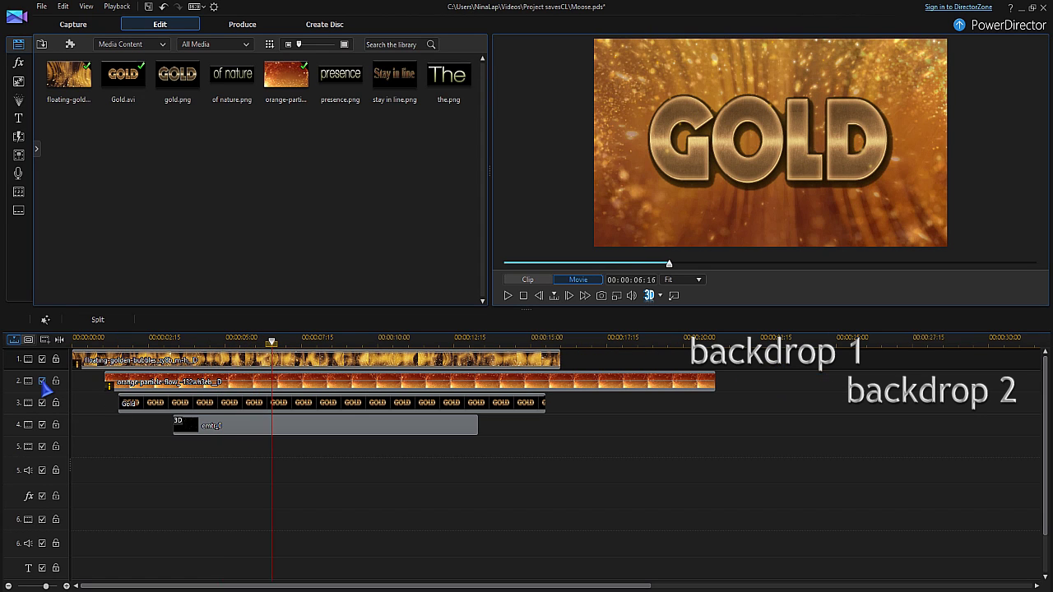
click(508, 295)
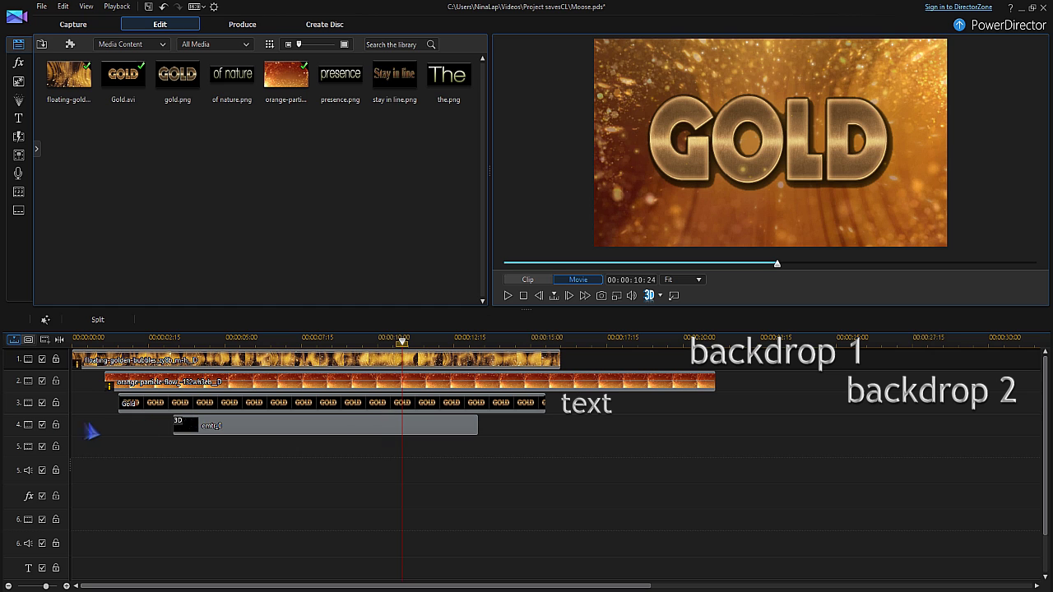
click(507, 297)
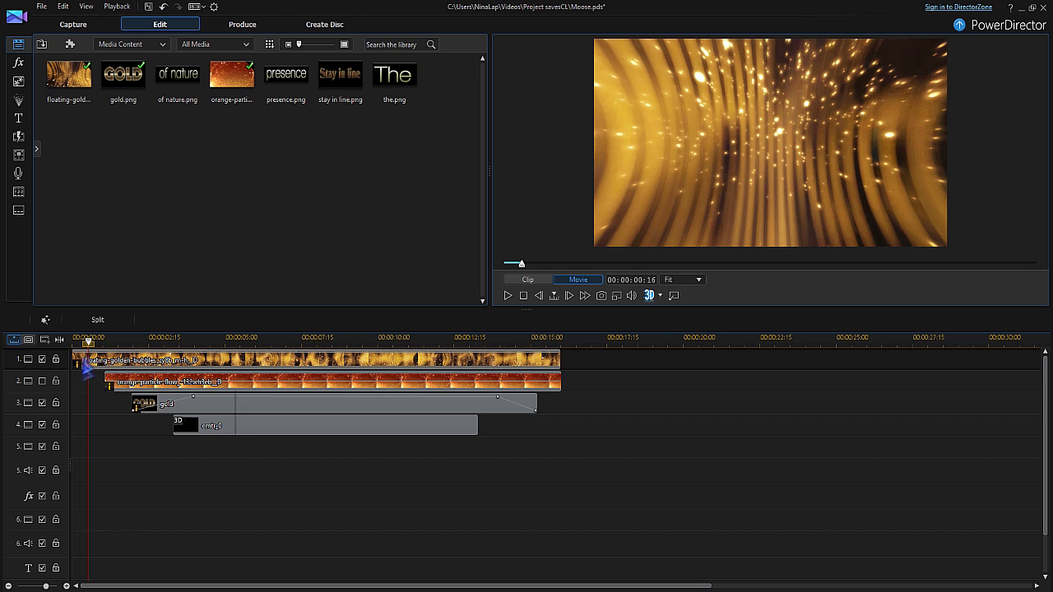
Step: Enable the orange particle flow backdrop on track 2 and preview the gold.png title version in Movie mode
drag(88, 340, 105, 343)
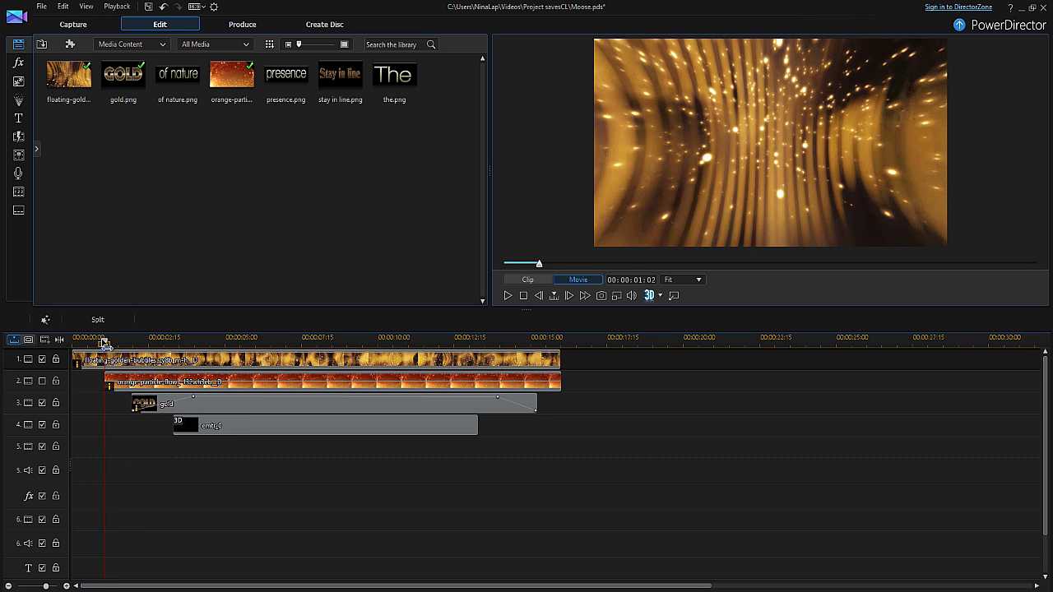
click(42, 381)
drag(105, 341, 126, 342)
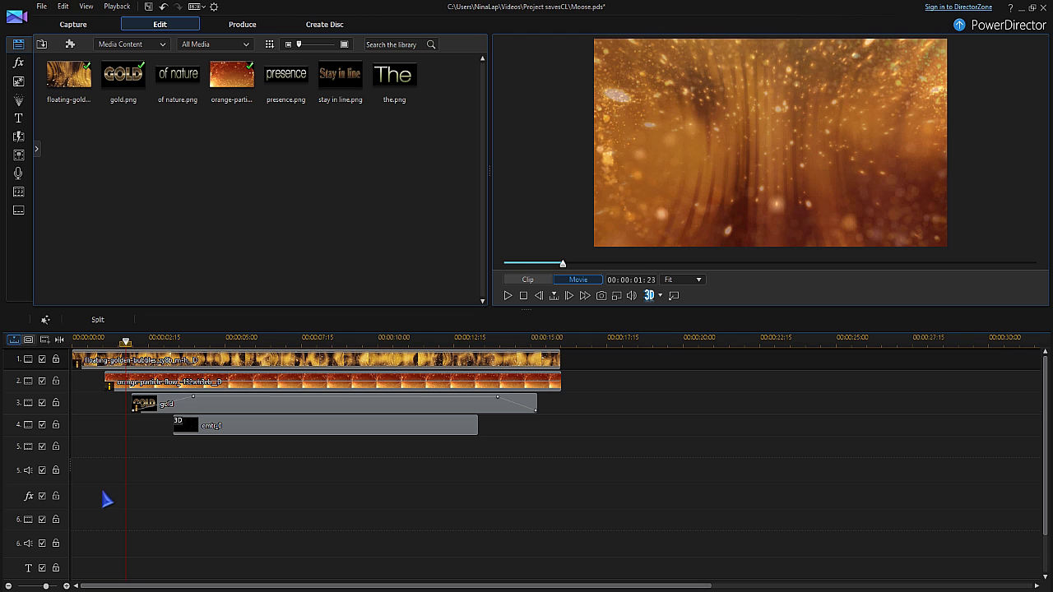
click(508, 296)
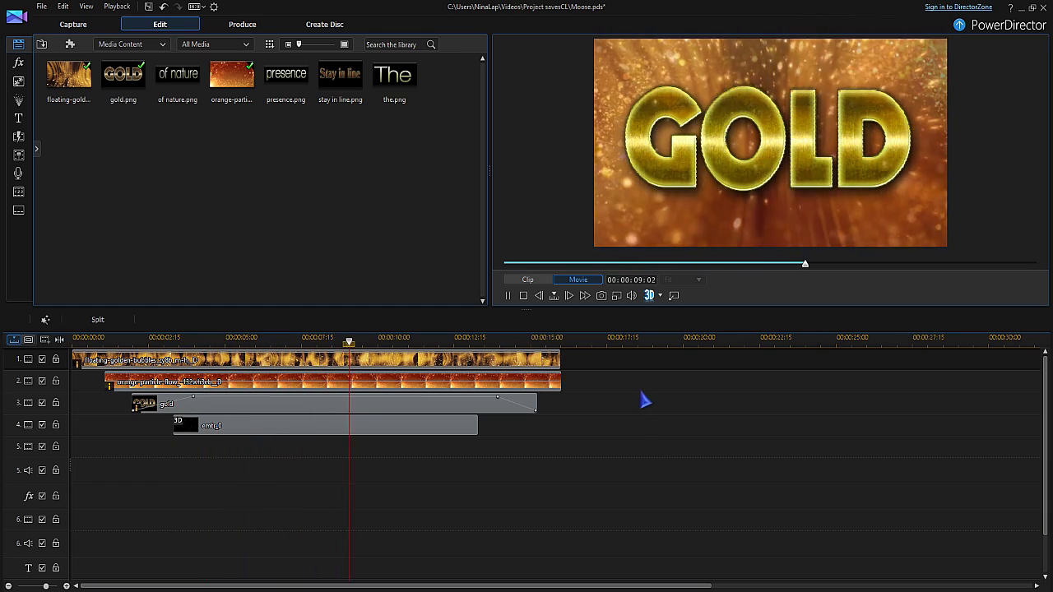
click(523, 296)
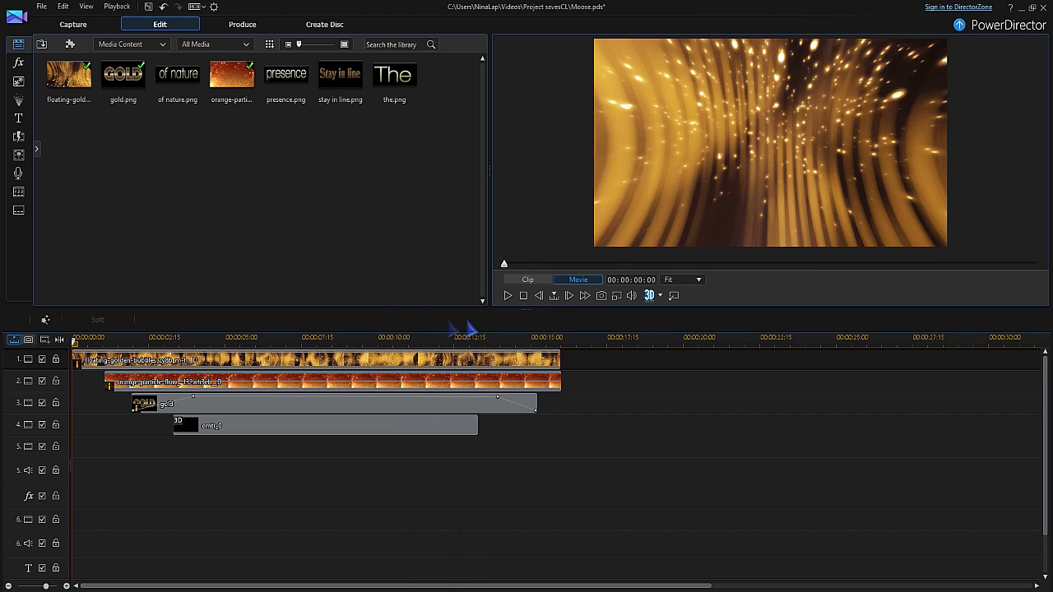
Step: Examine the gold clip's Color Adjustment keyframes under Fix / Enhance and its opacity, scale and position keyframes in the PiP Designer
click(255, 404)
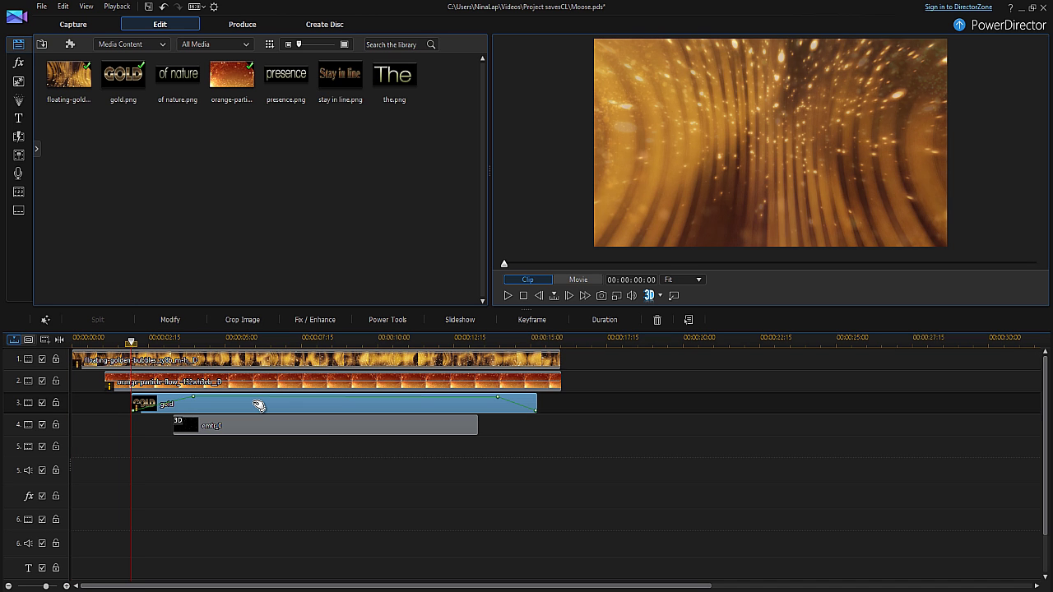
click(310, 320)
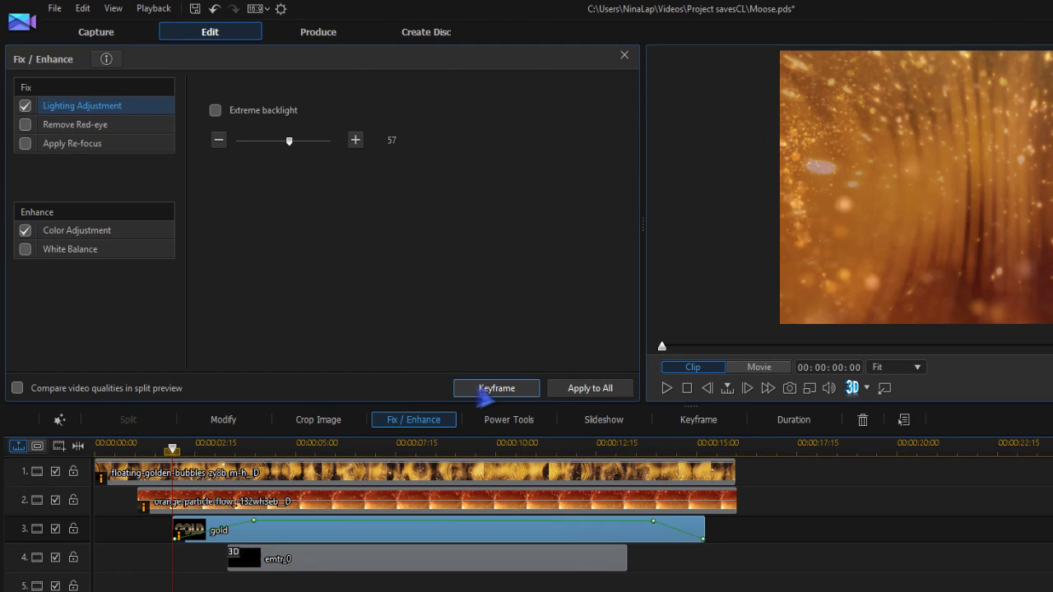
click(488, 390)
drag(220, 287, 232, 160)
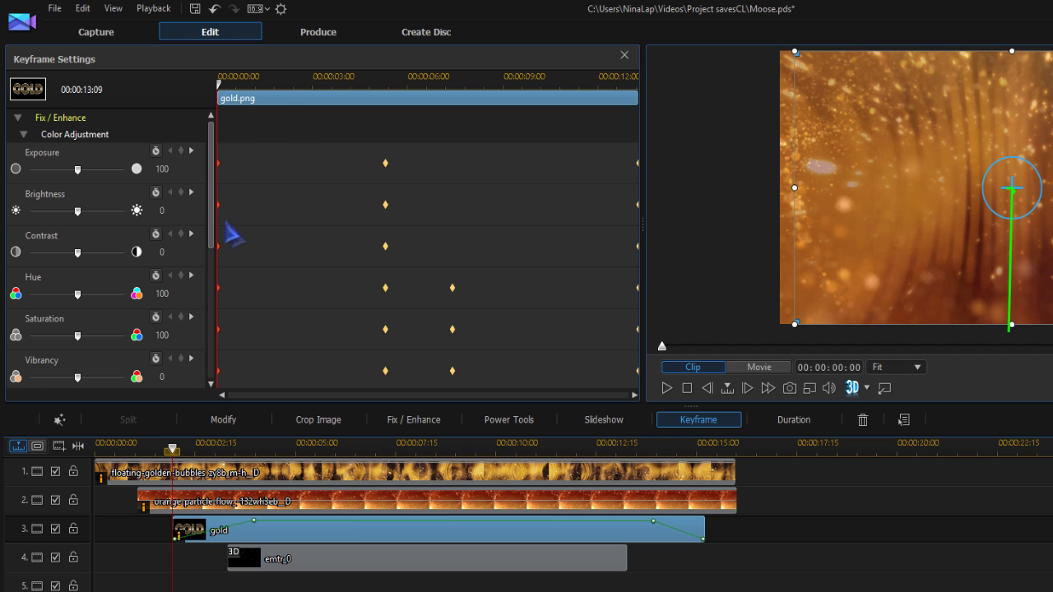
scroll(217, 237, down, 2)
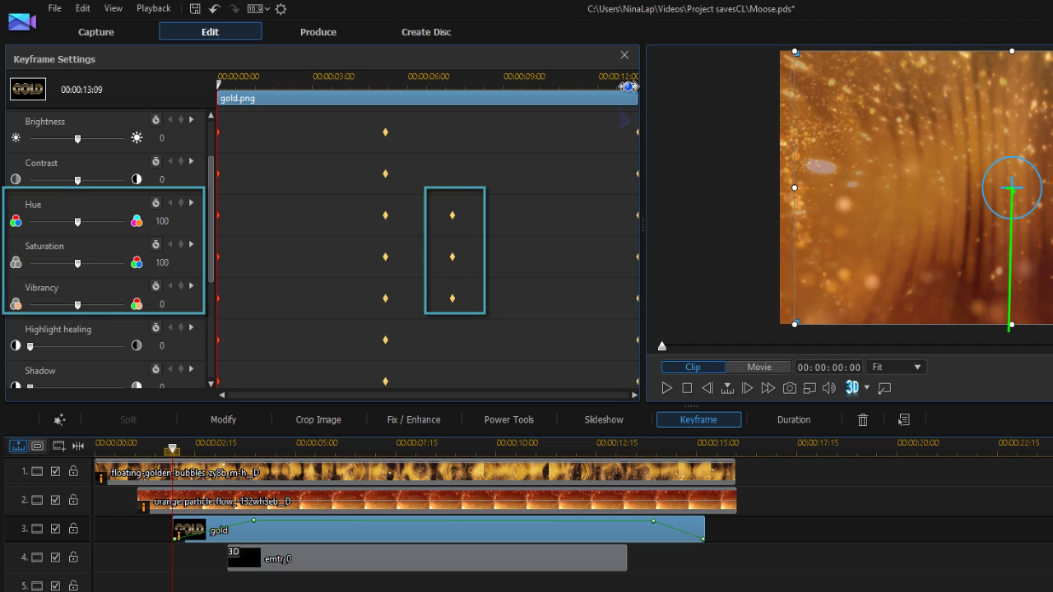
click(624, 55)
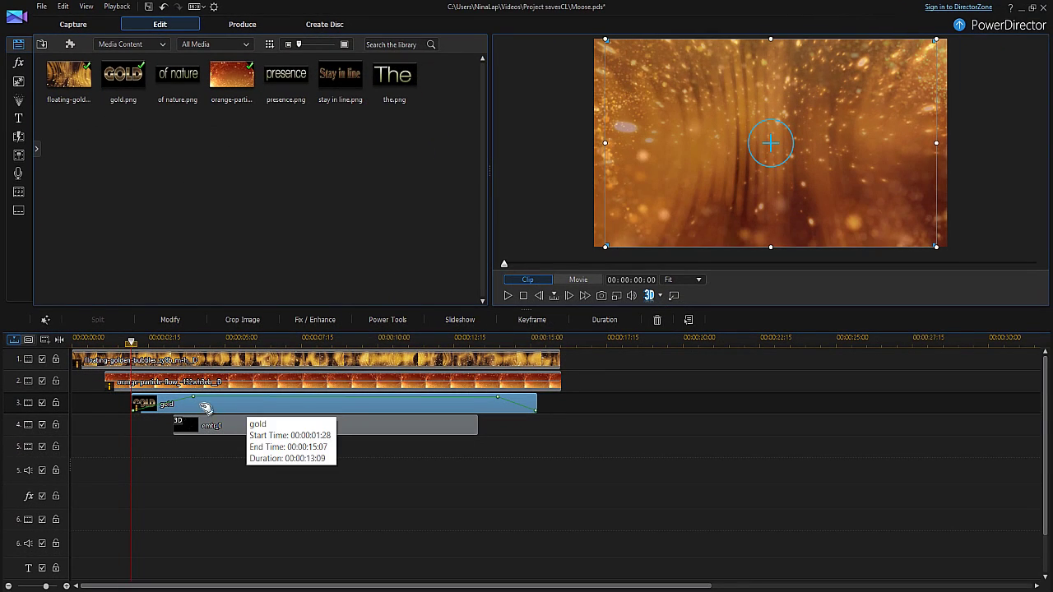
click(170, 320)
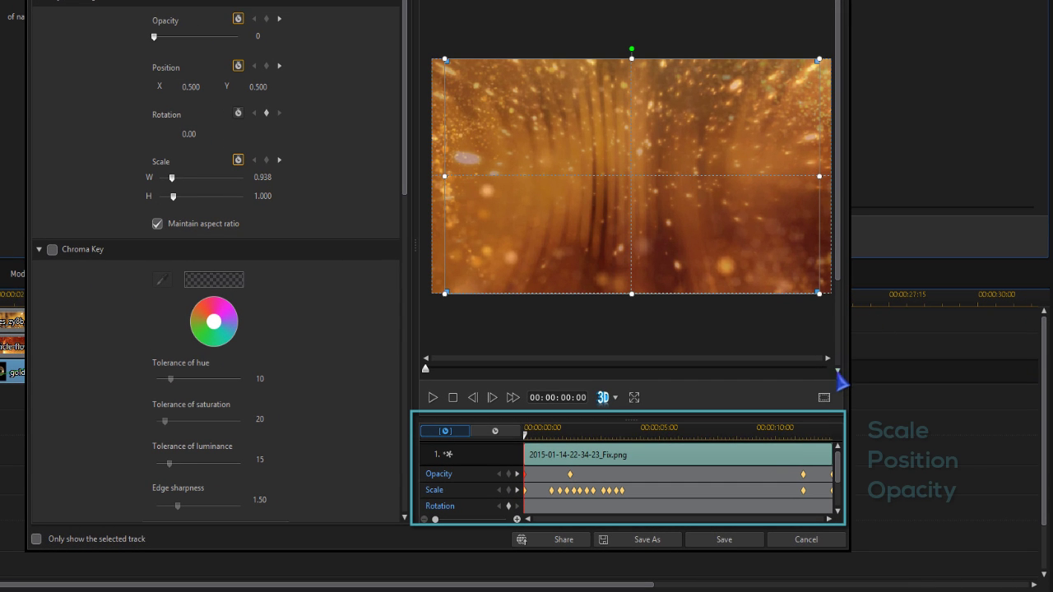
drag(839, 464, 842, 485)
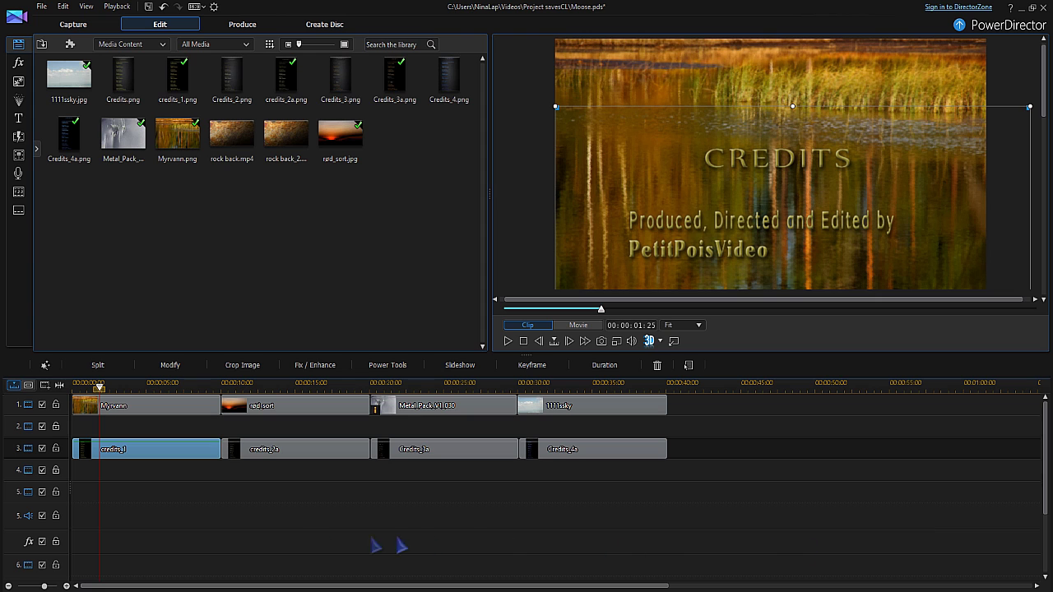
Step: Scrub through the credits sequence in Movie mode from the Myrvann background to the Credits_4a clip over 1111ssky
click(116, 386)
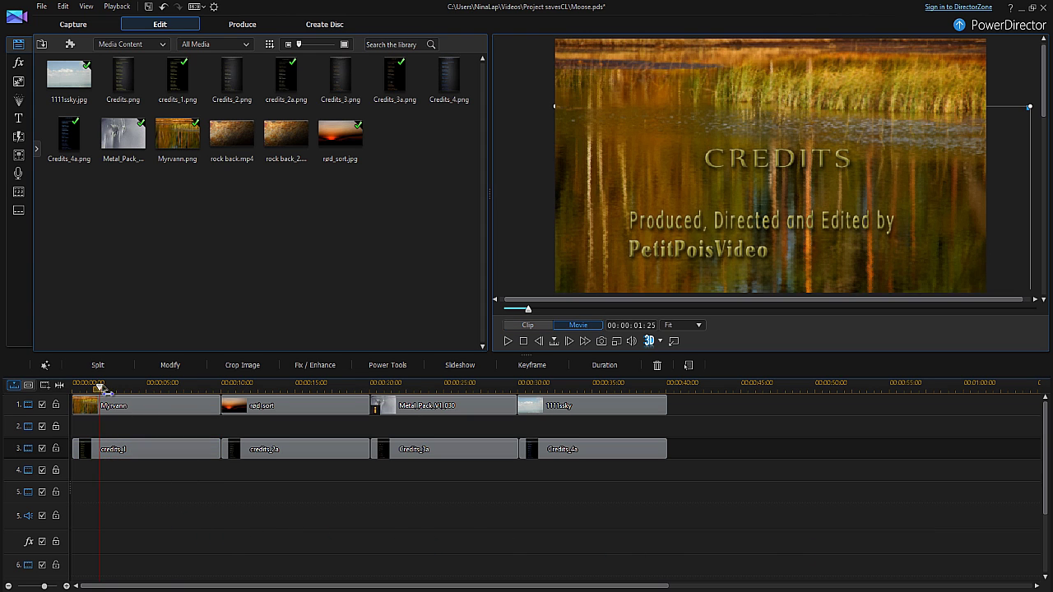
drag(116, 386, 555, 469)
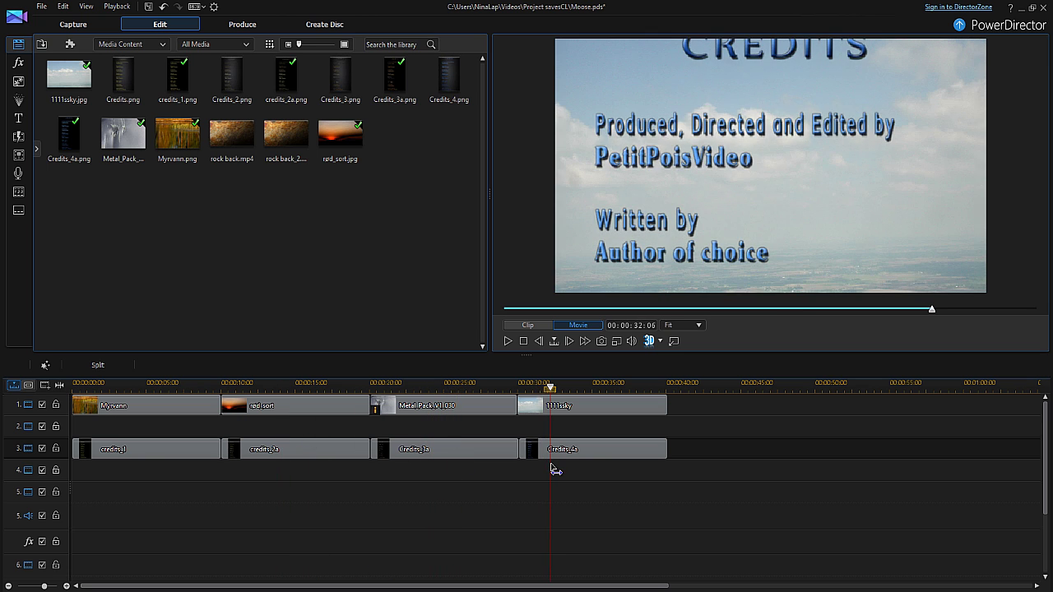